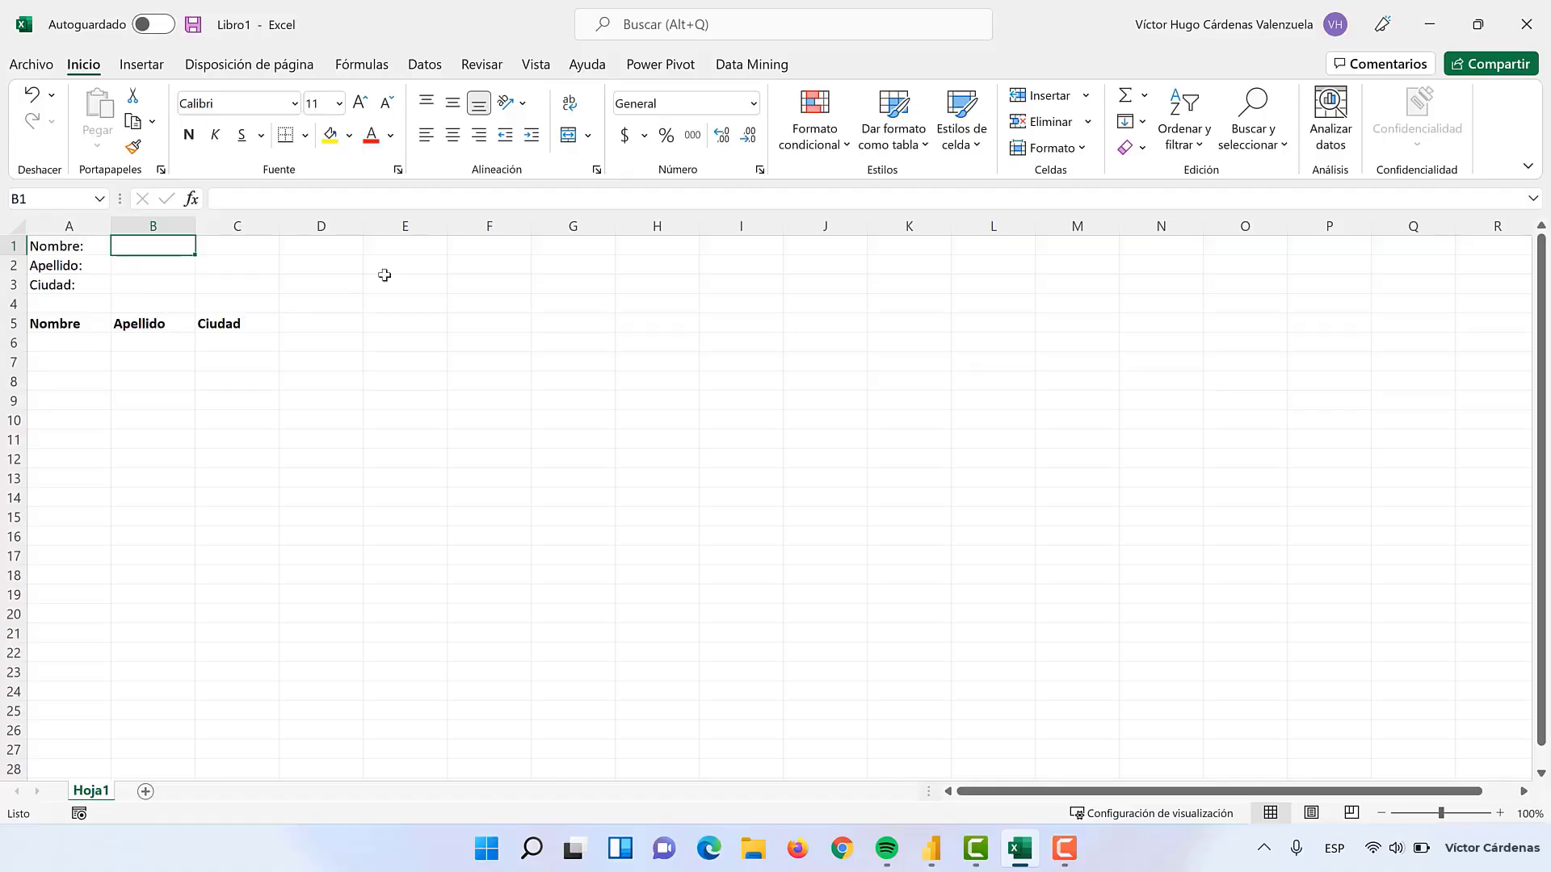
Step: Fill B1:B3 with a sample first name, surname and the city Guatemala, then select them
type("Juan")
key("Return")
type("Pere")
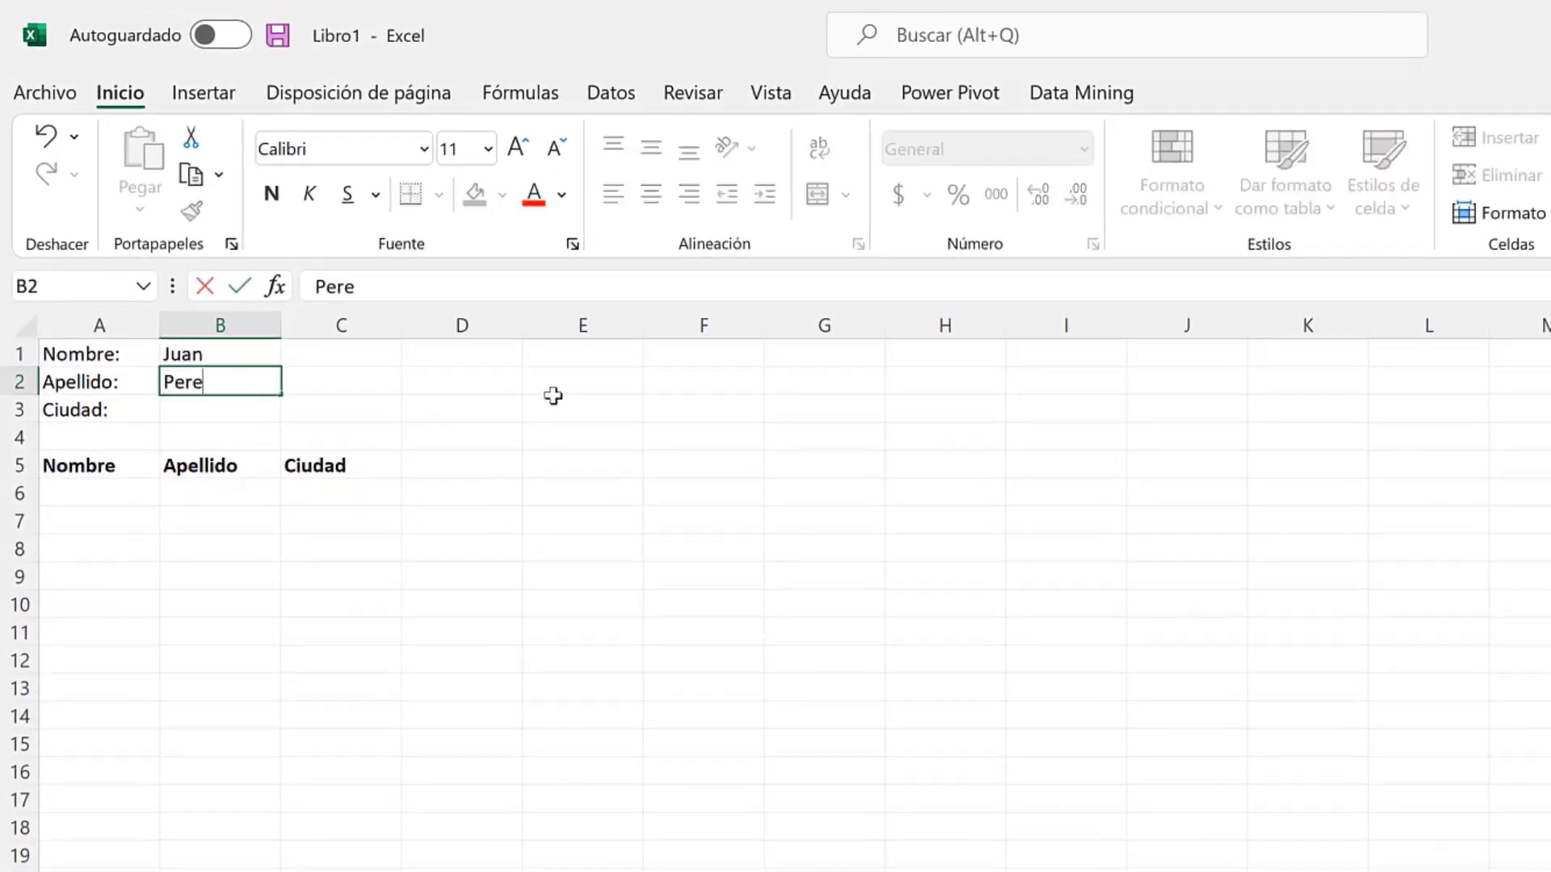
type("z")
key("Return")
type("Guatemala")
key("Return")
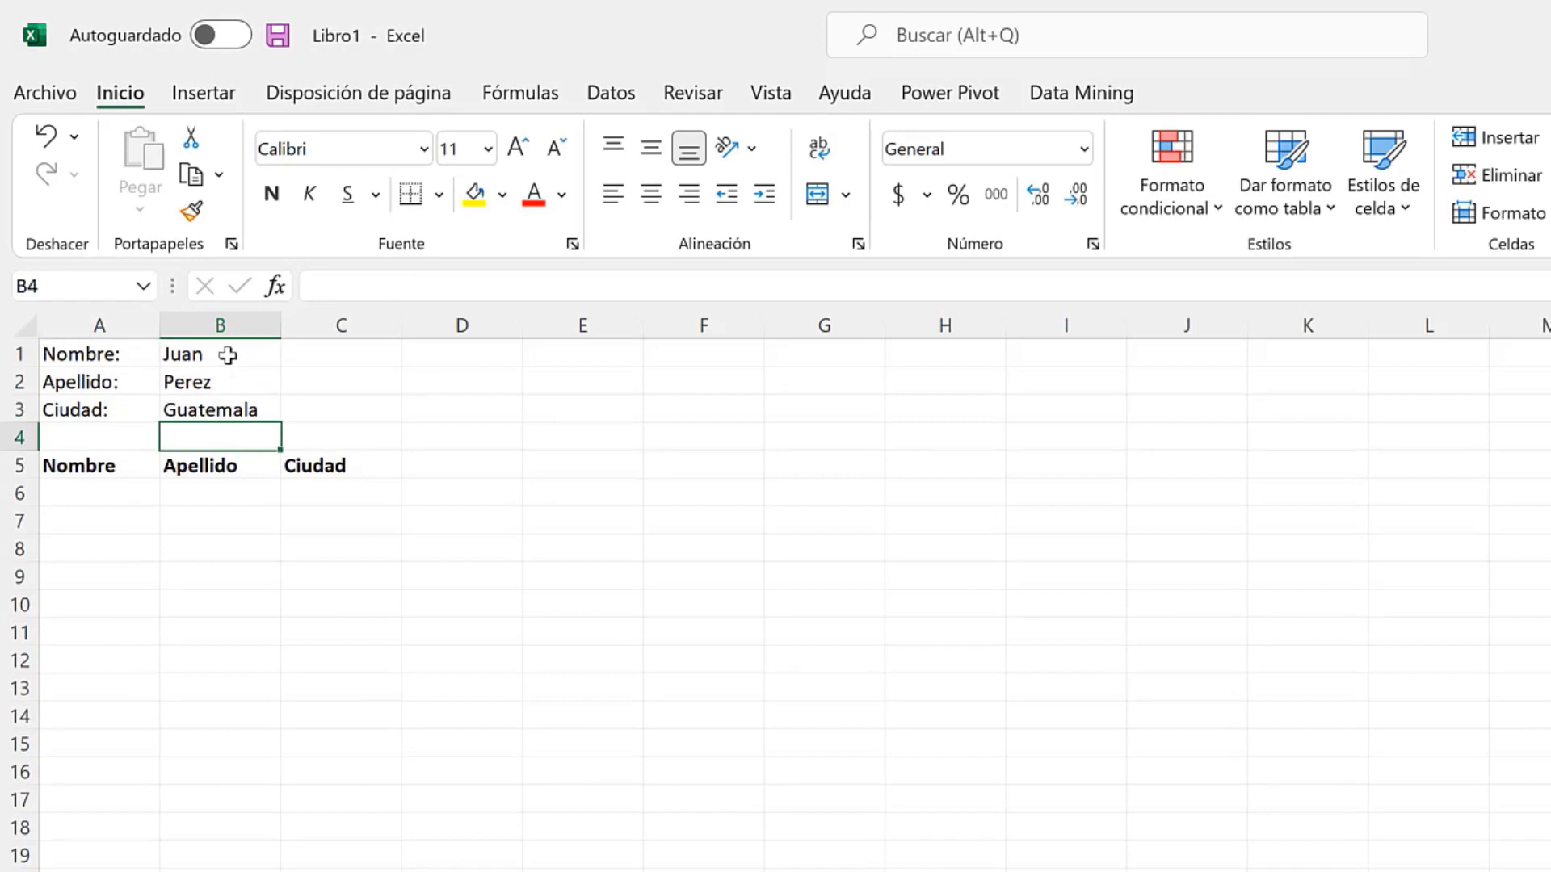
left_click_drag(226, 356, 234, 417)
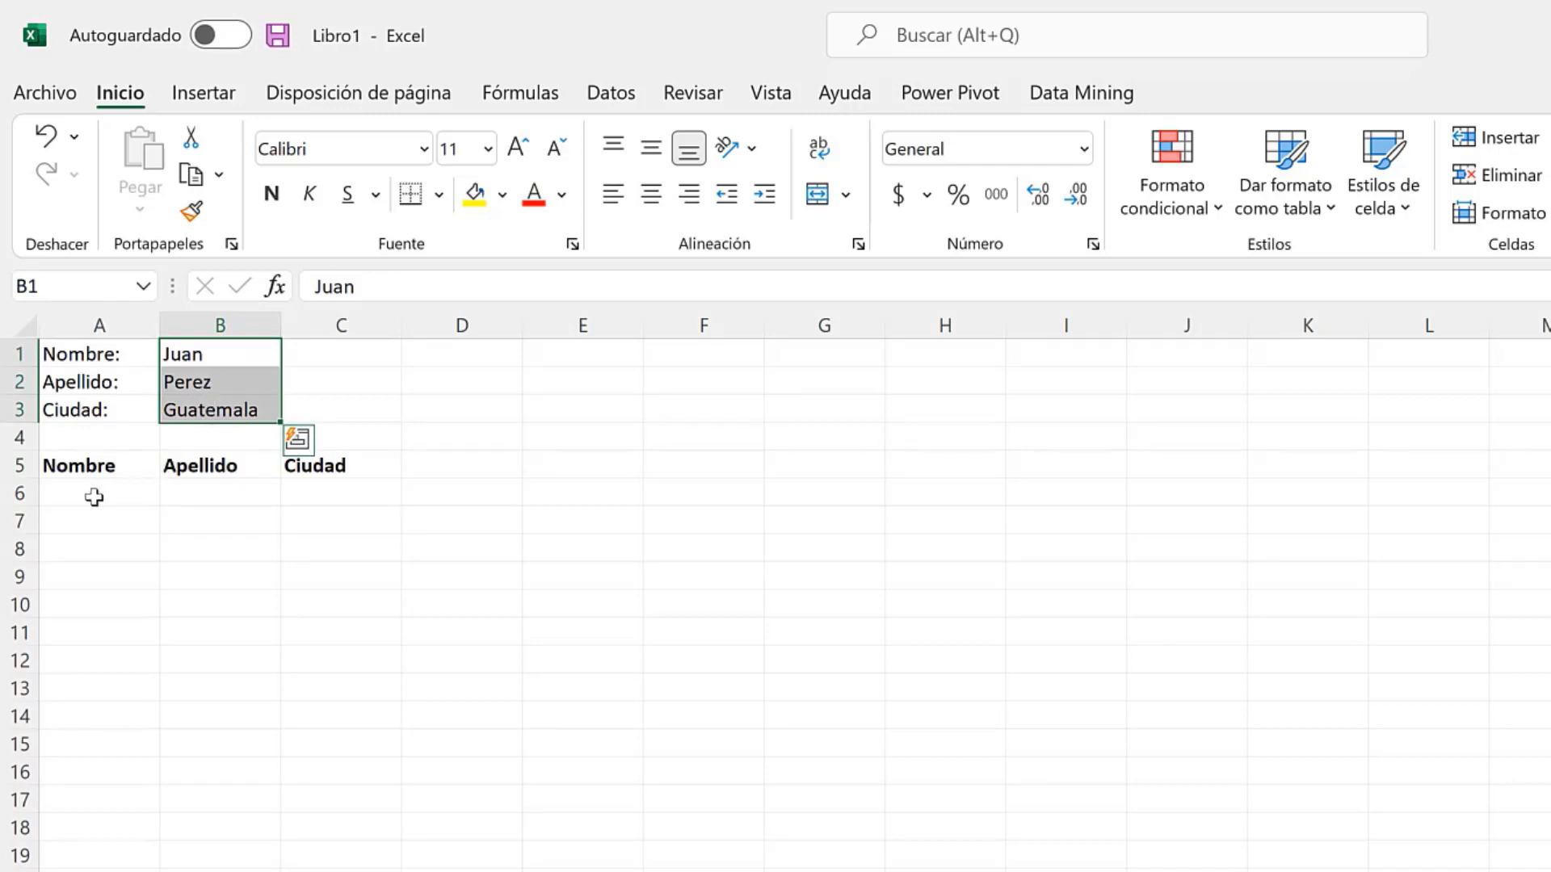
mouse_move(94, 490)
left_mouse_down()
mouse_move(318, 492)
mouse_move(306, 497)
left_mouse_up()
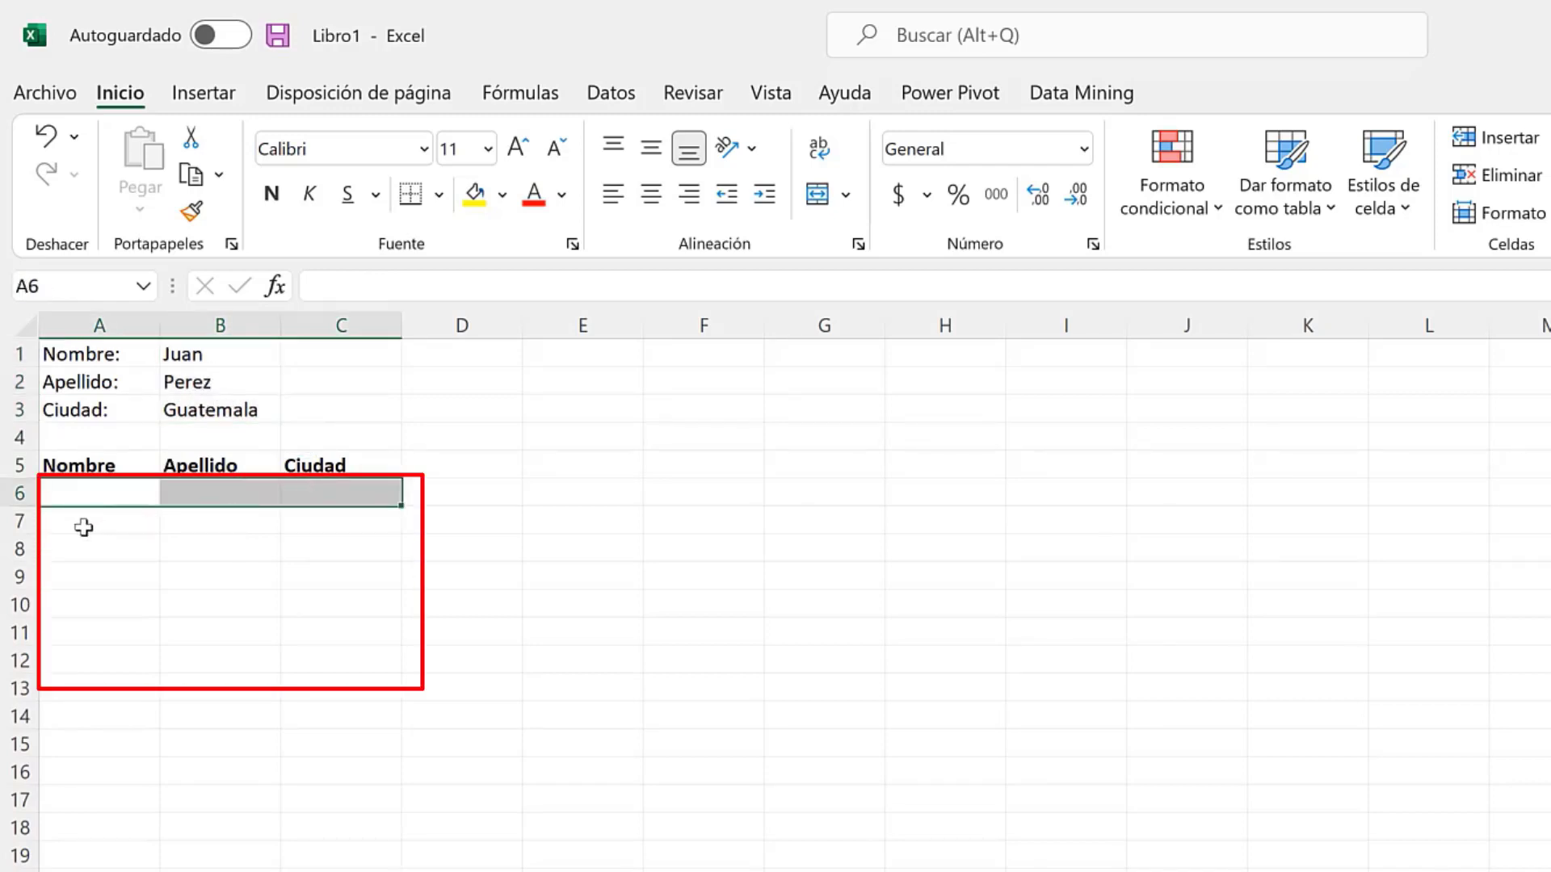
left_click_drag(78, 525, 316, 525)
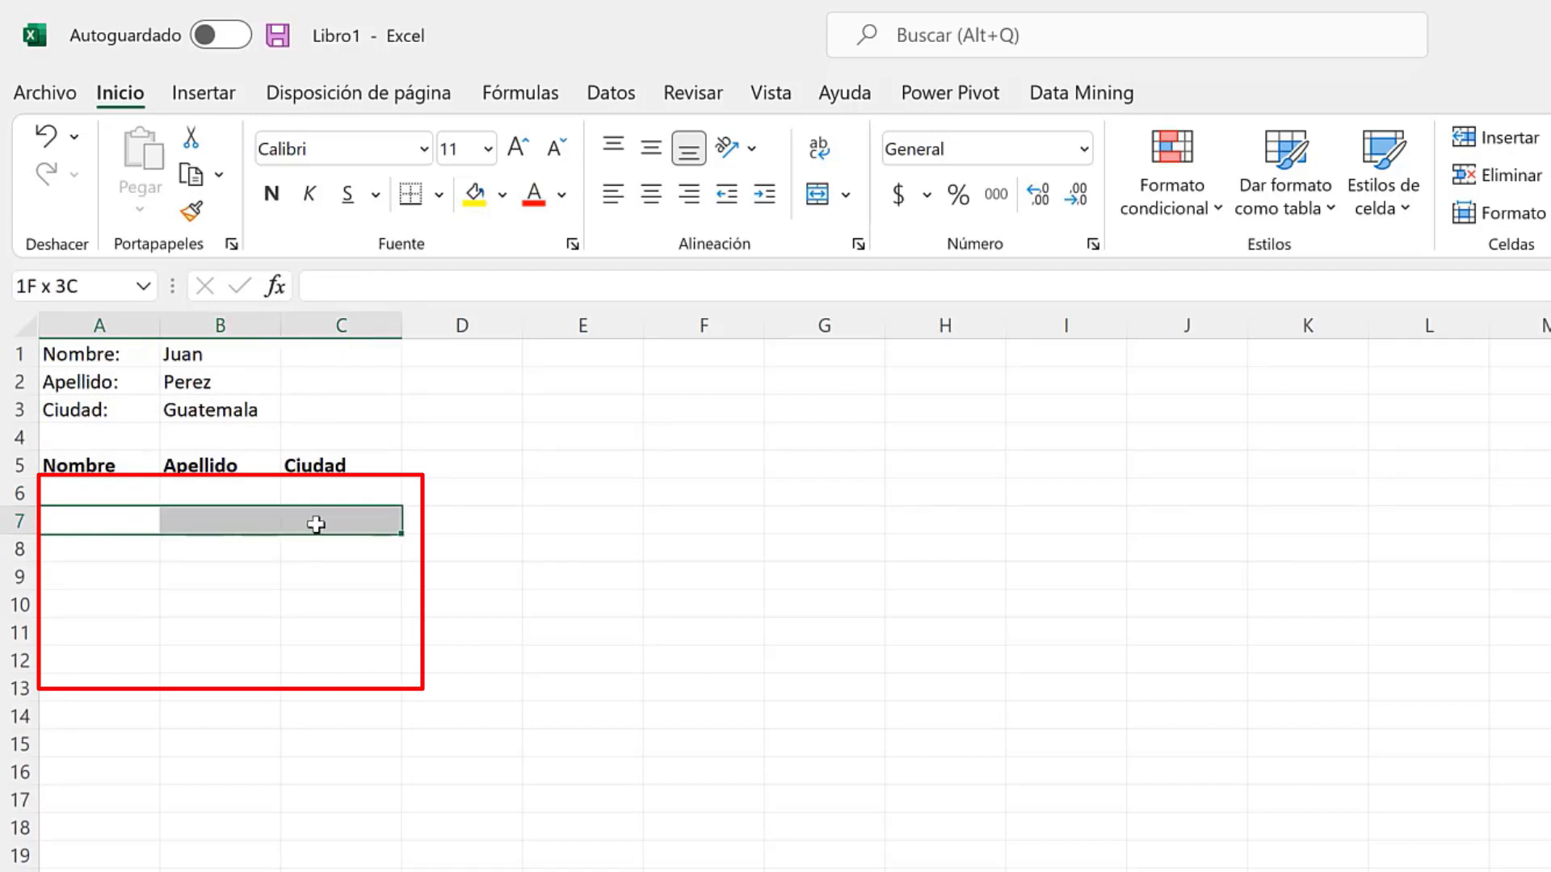
left_click_drag(121, 547, 350, 558)
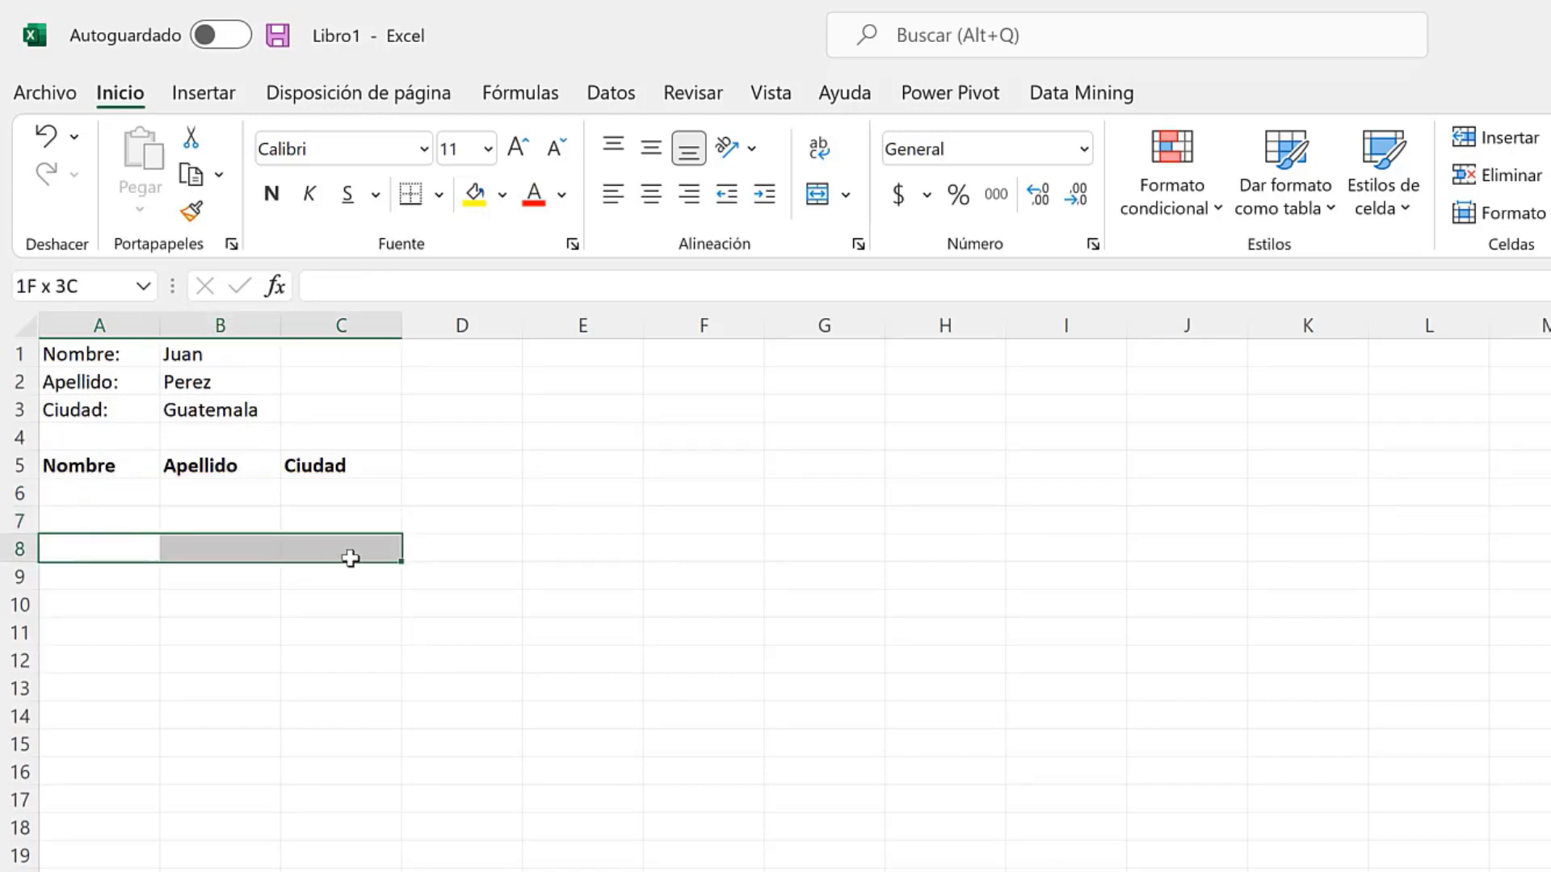
left_click(352, 390)
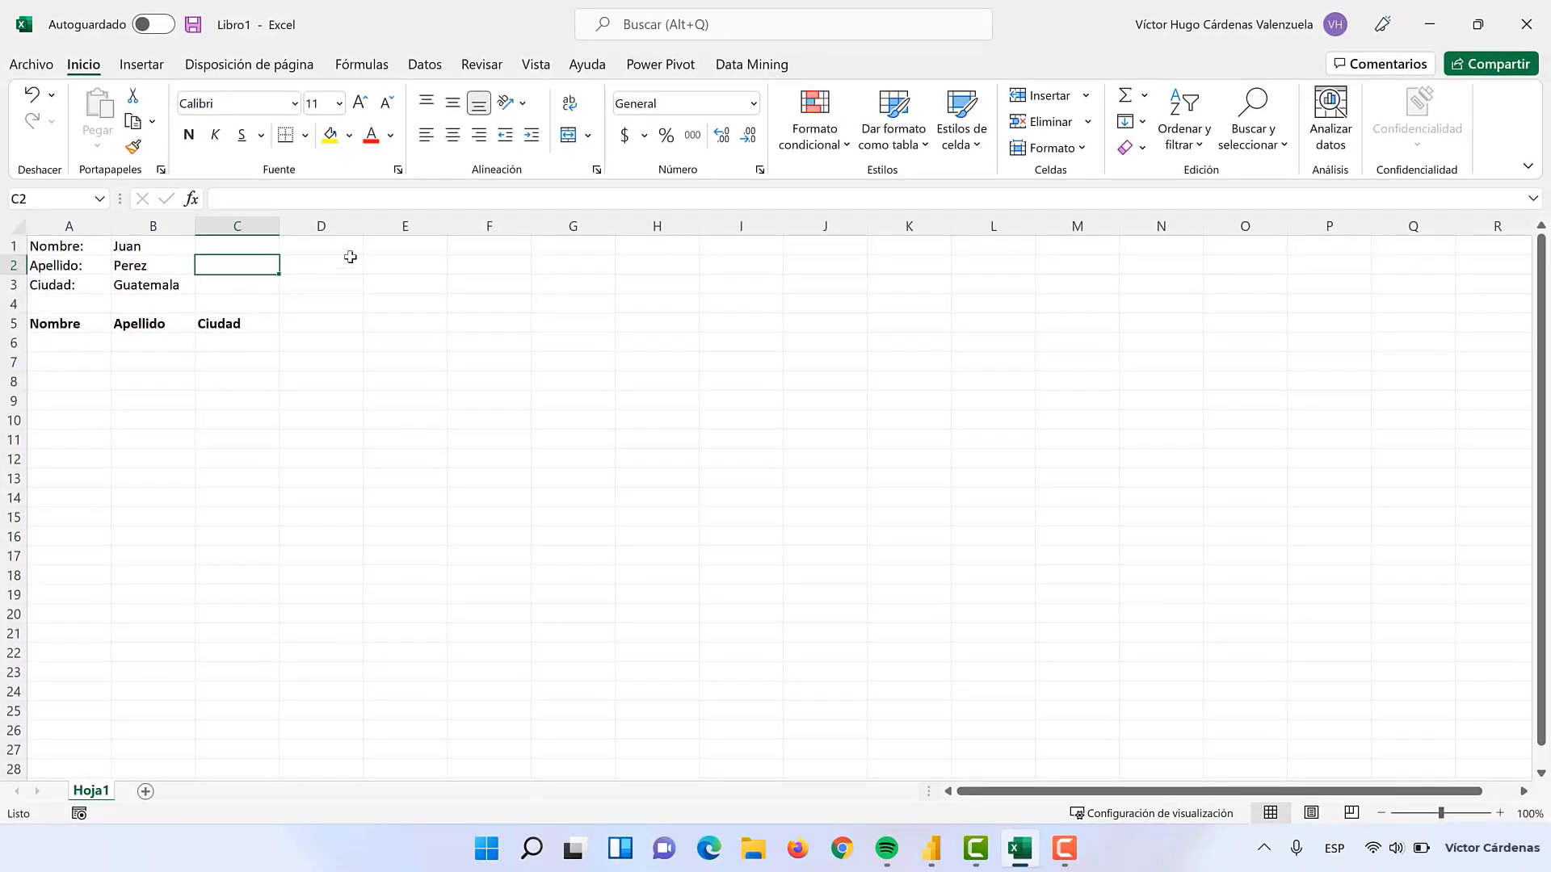
Step: Start recording a macro named Insert with a Ctrl shortcut, stored in this workbook
left_click(533, 64)
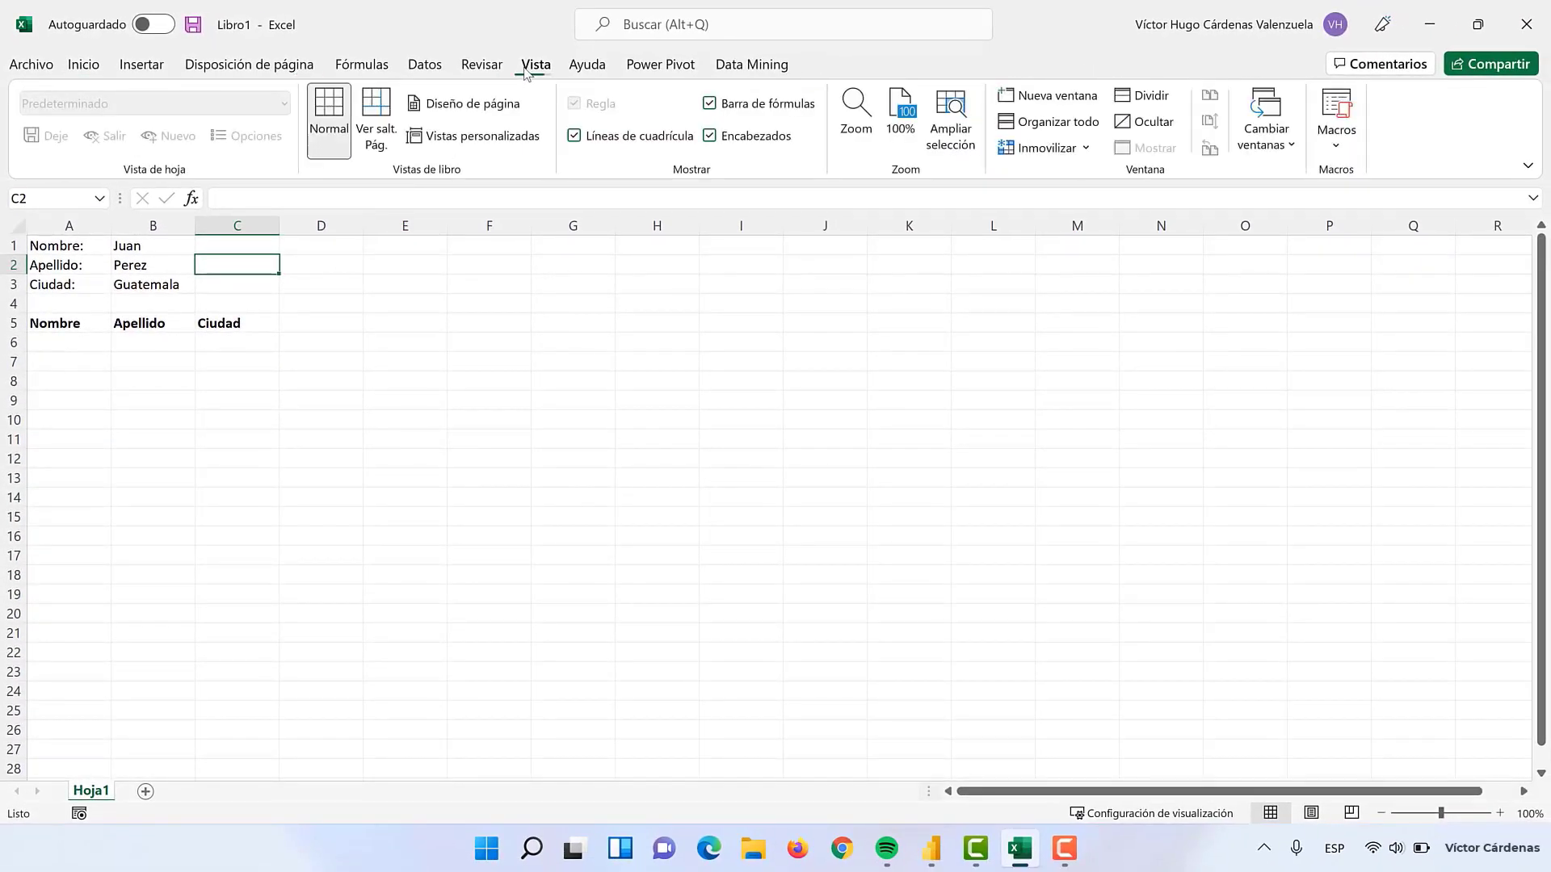
left_click(1332, 149)
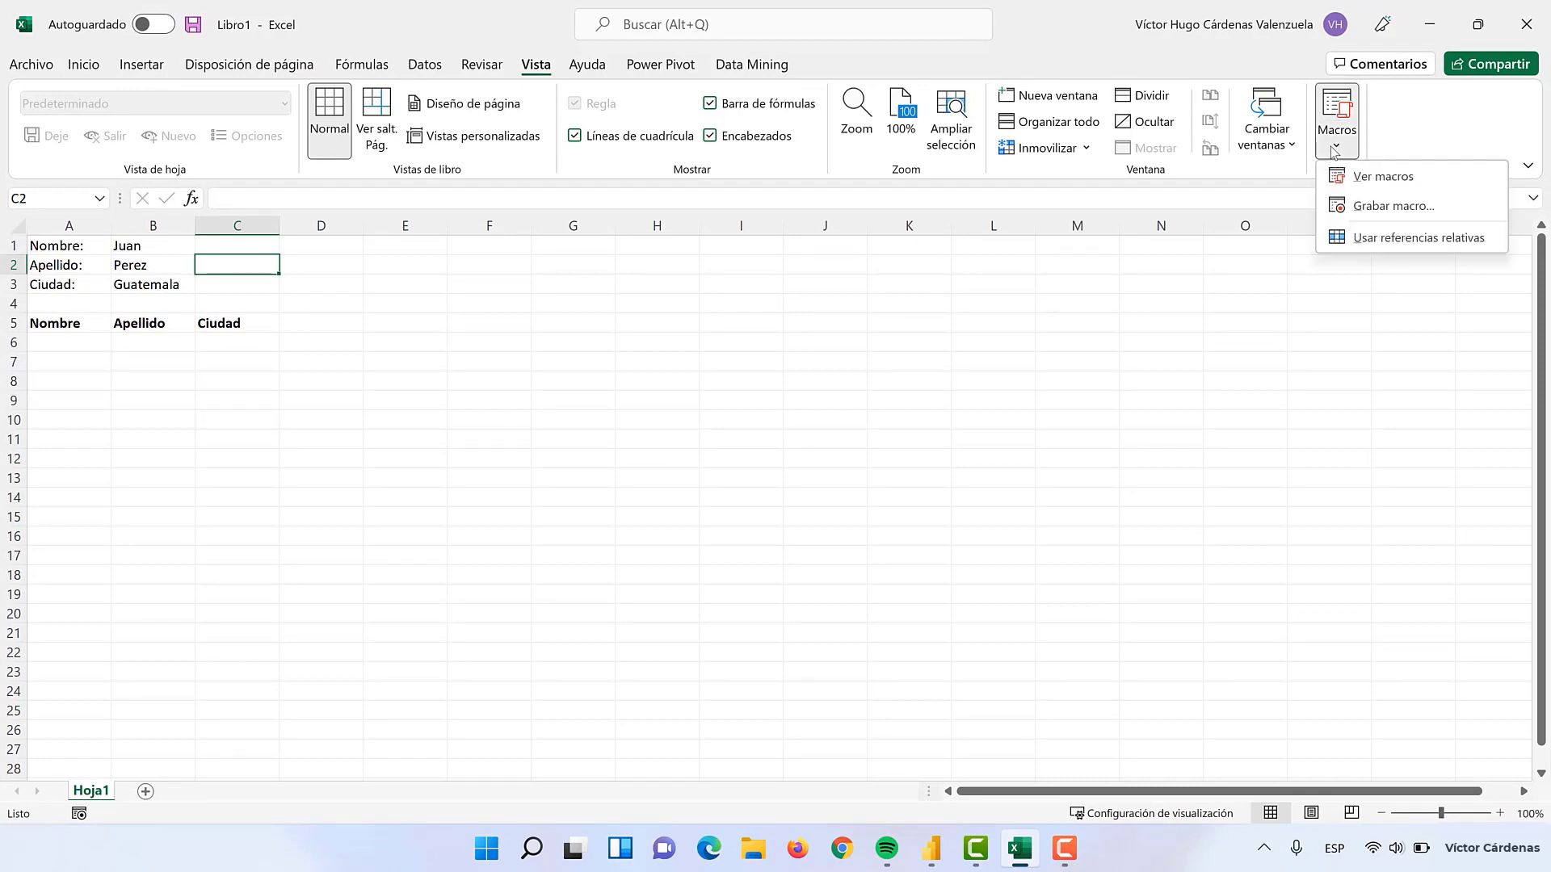
left_click(1347, 208)
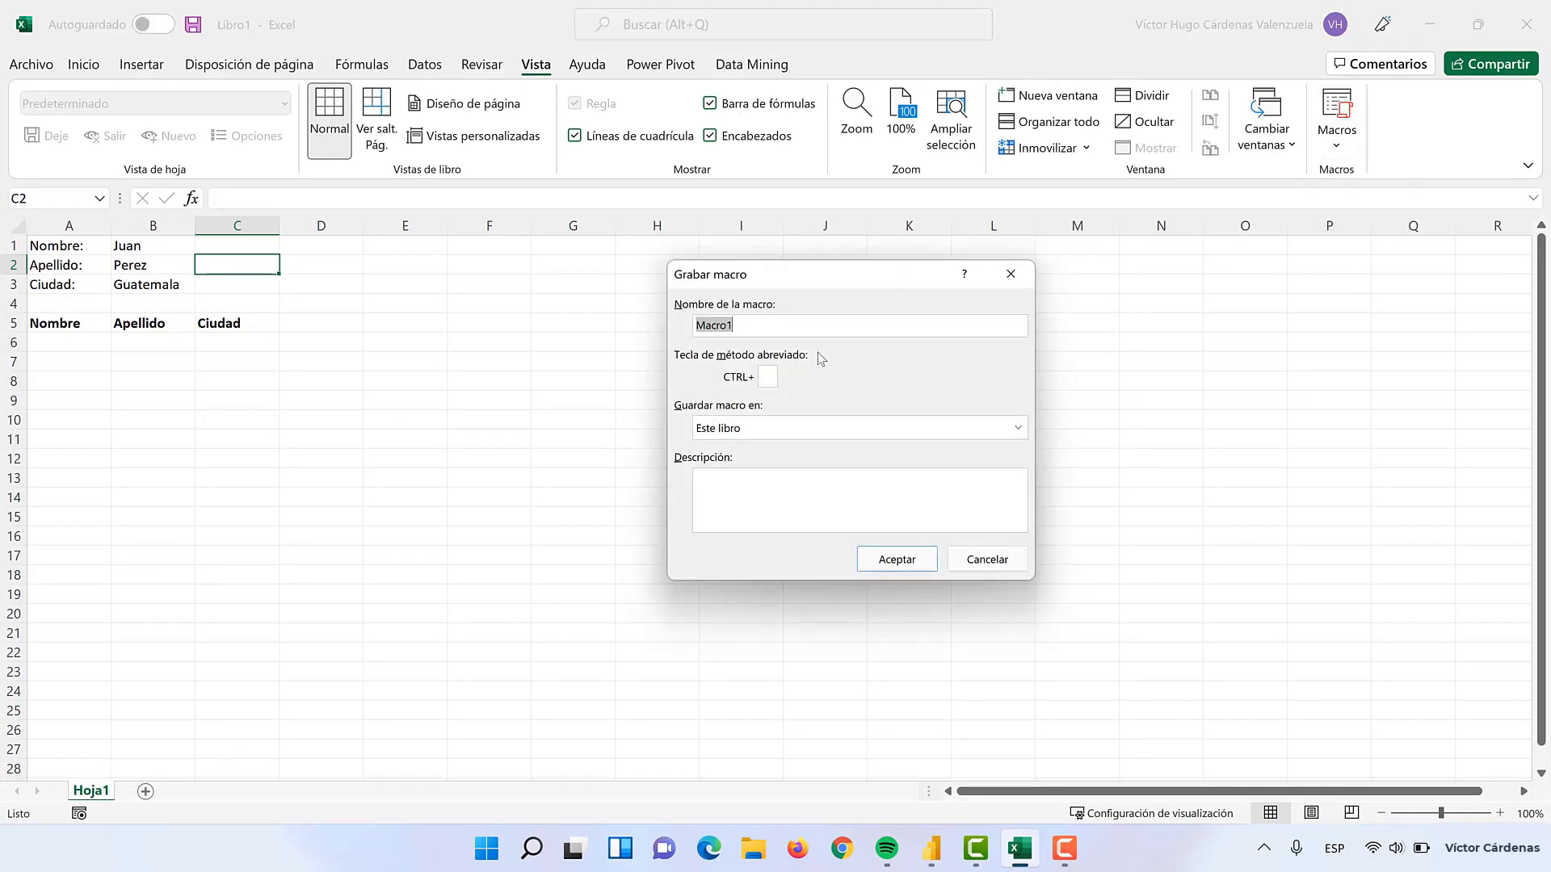
type("Inse")
type("rt")
left_click(772, 376)
left_click(892, 561)
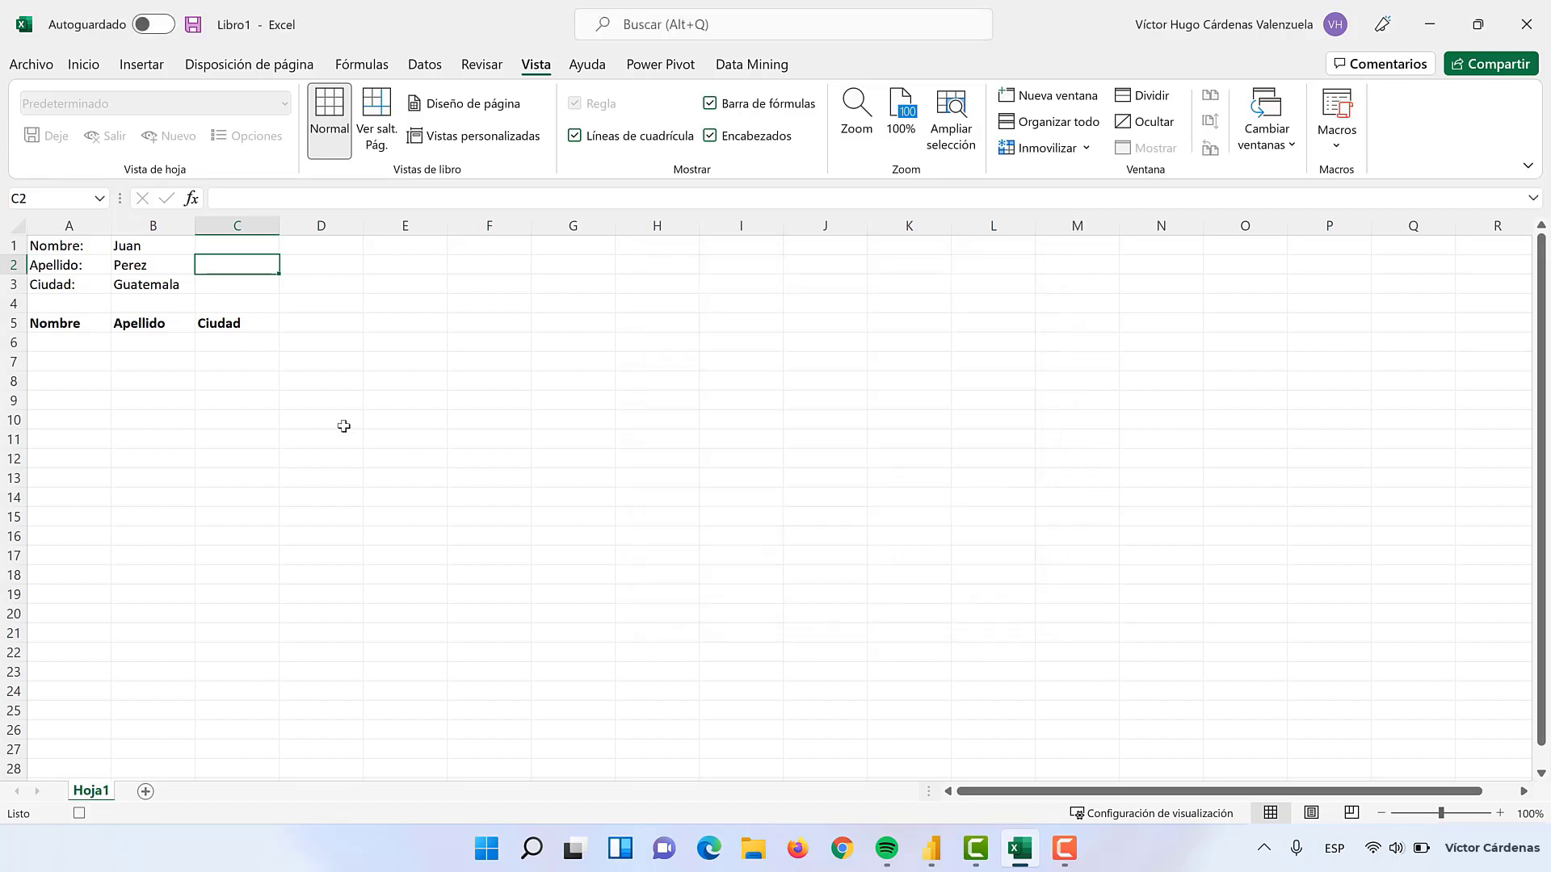
Step: Insert blank cells at A6:C6, shifting the existing cells down
left_click_drag(69, 343, 231, 344)
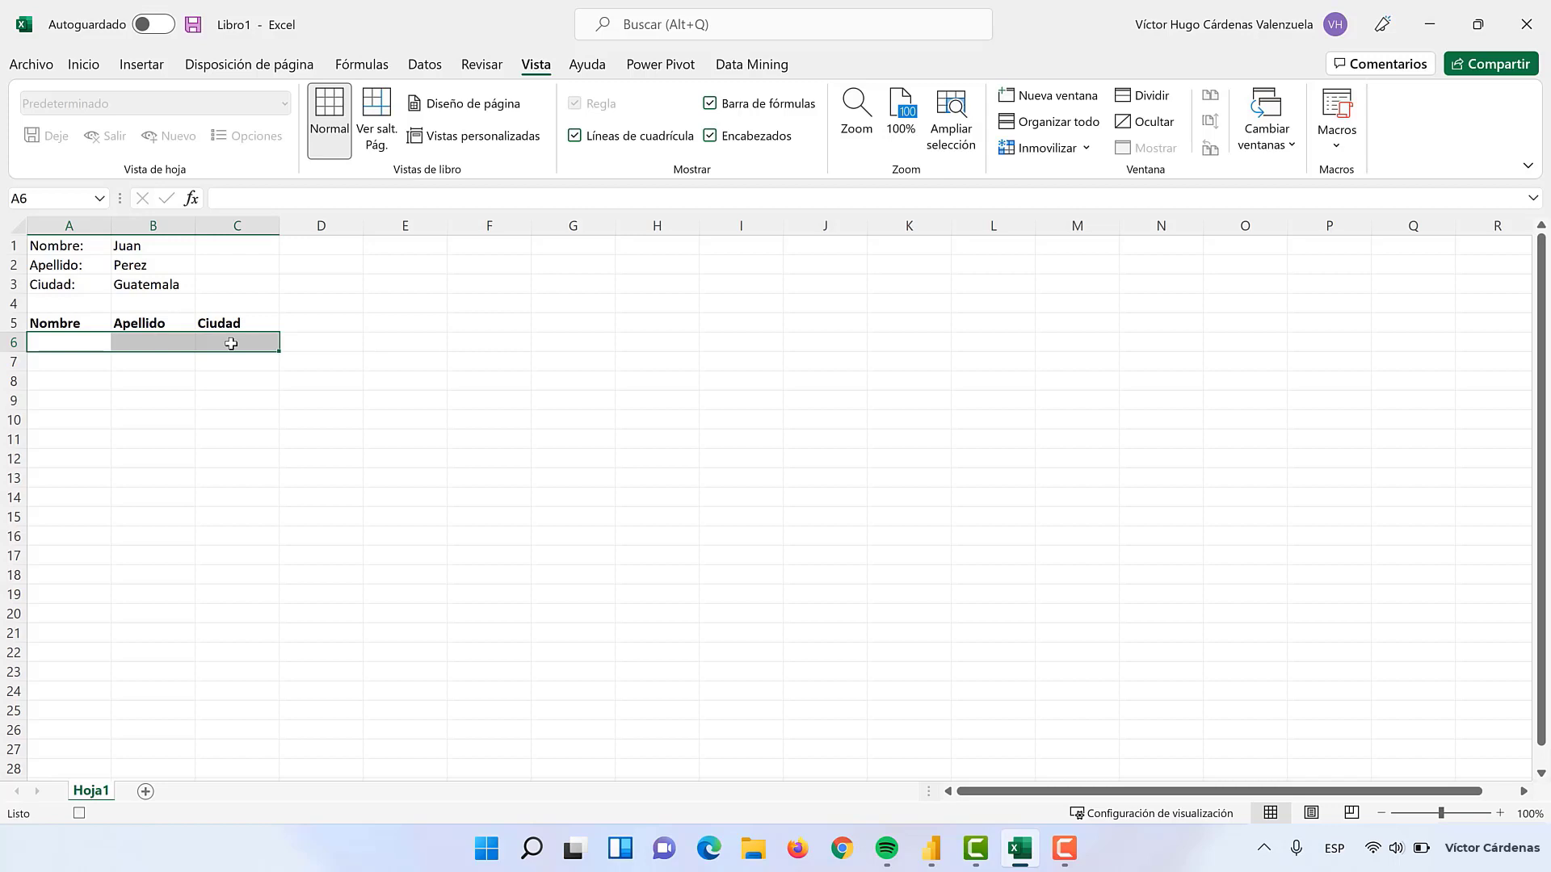
right_click(231, 344)
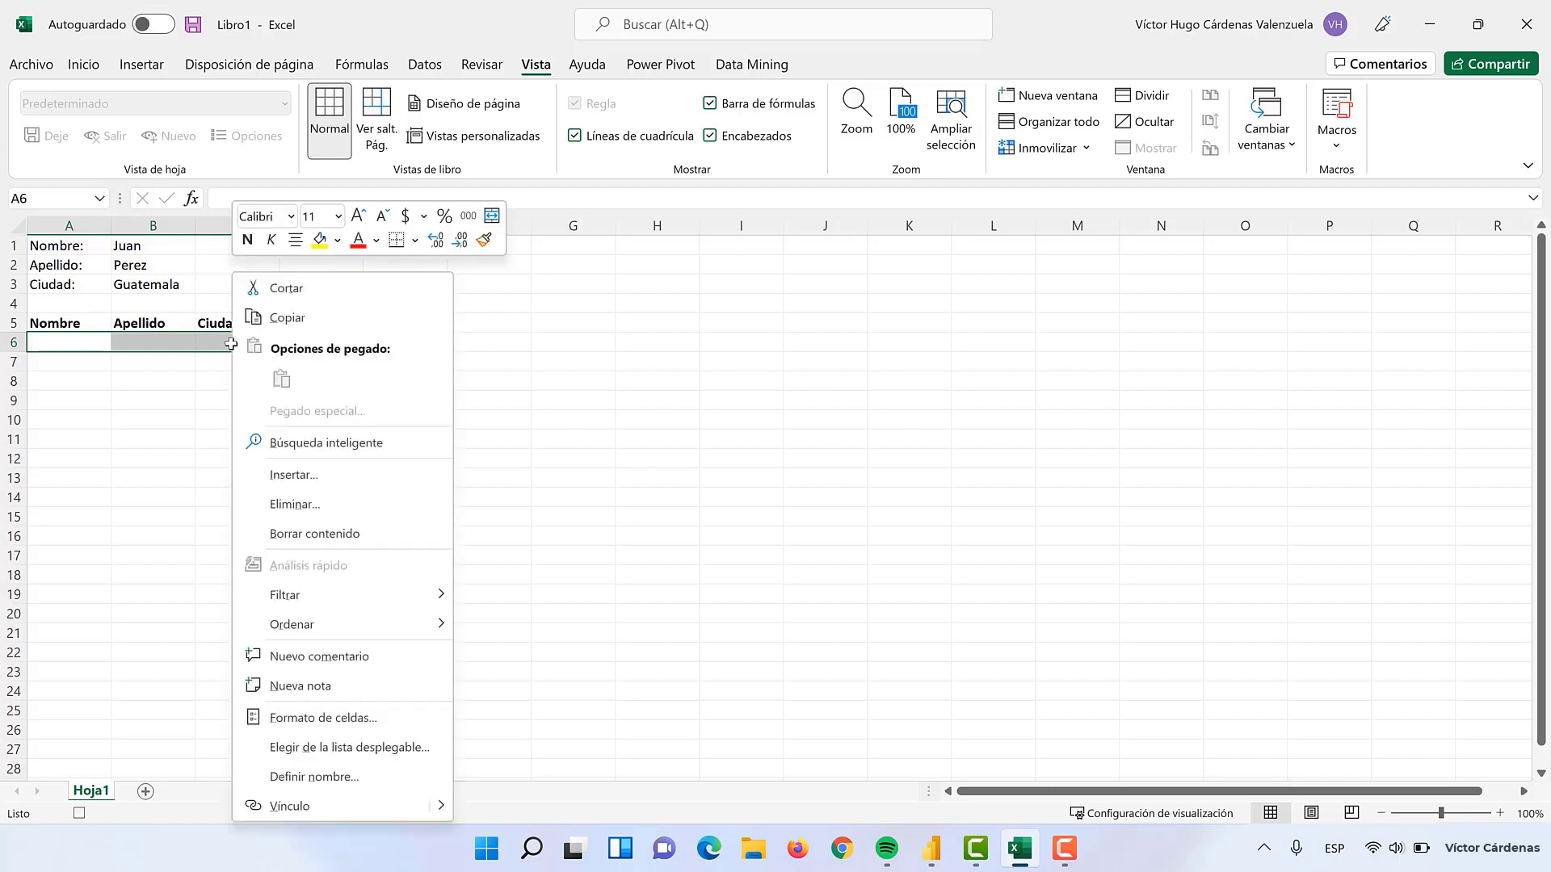
left_click(311, 475)
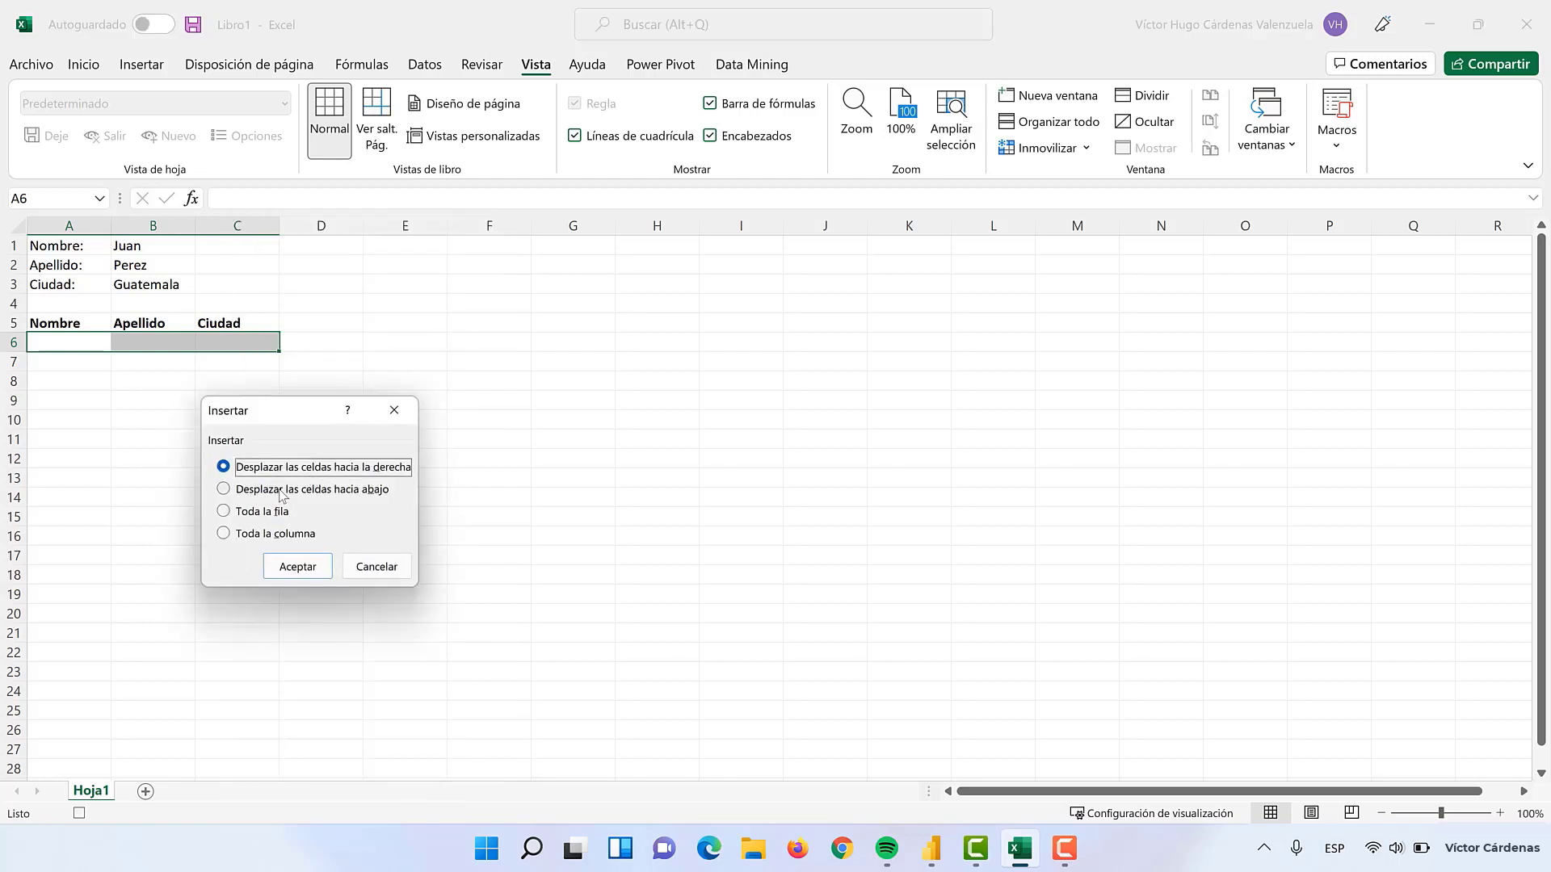
left_click(281, 491)
left_click(297, 567)
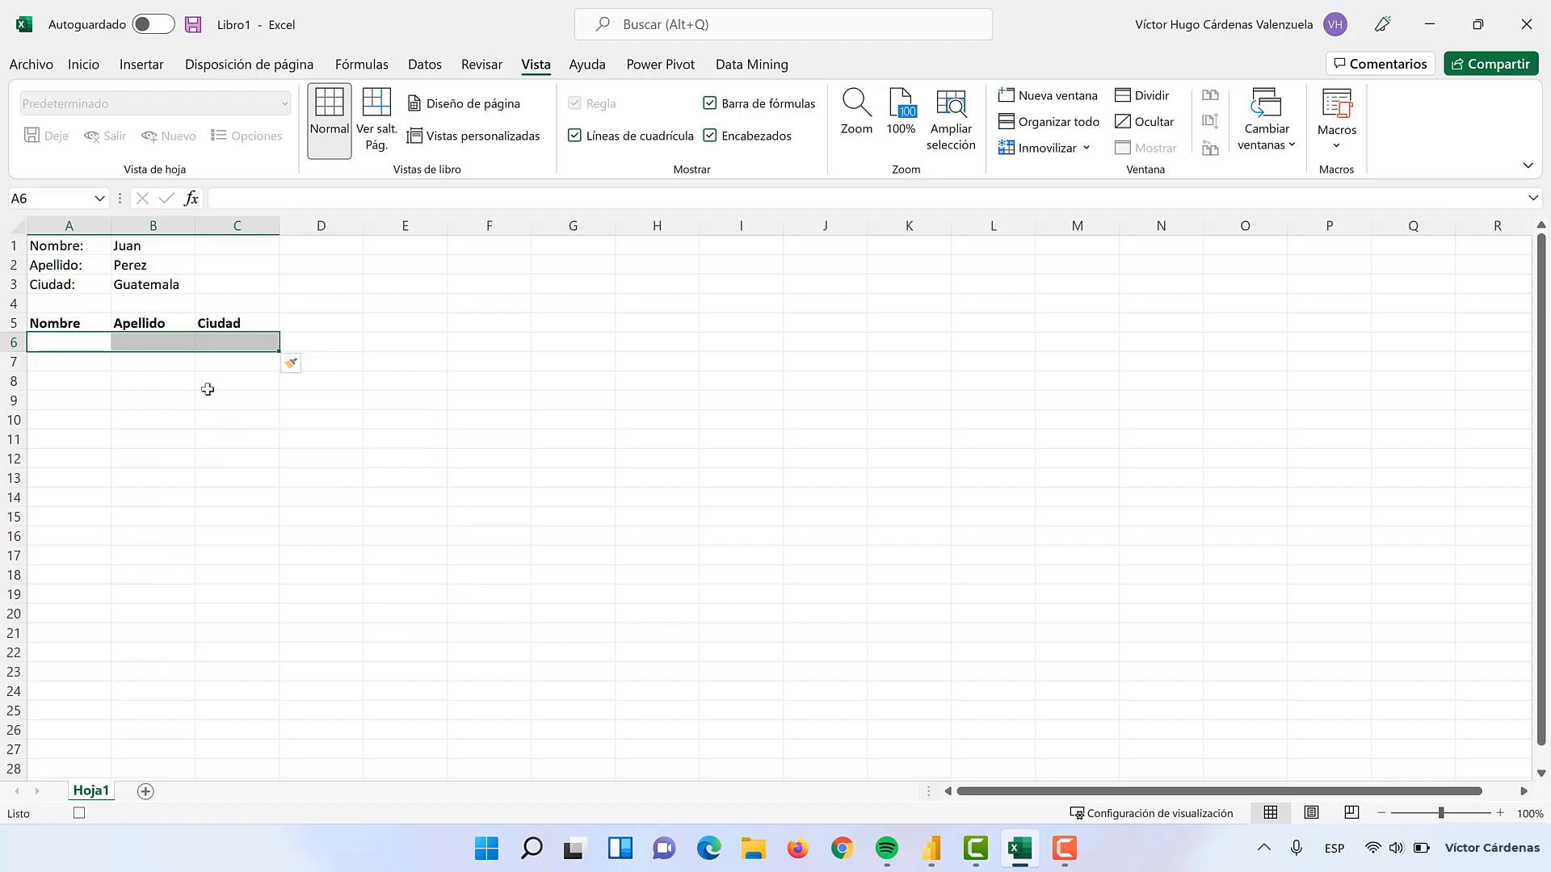
Step: Copy B1:B3 and paste it transposed across row 6 starting at A6
left_click_drag(149, 249, 153, 285)
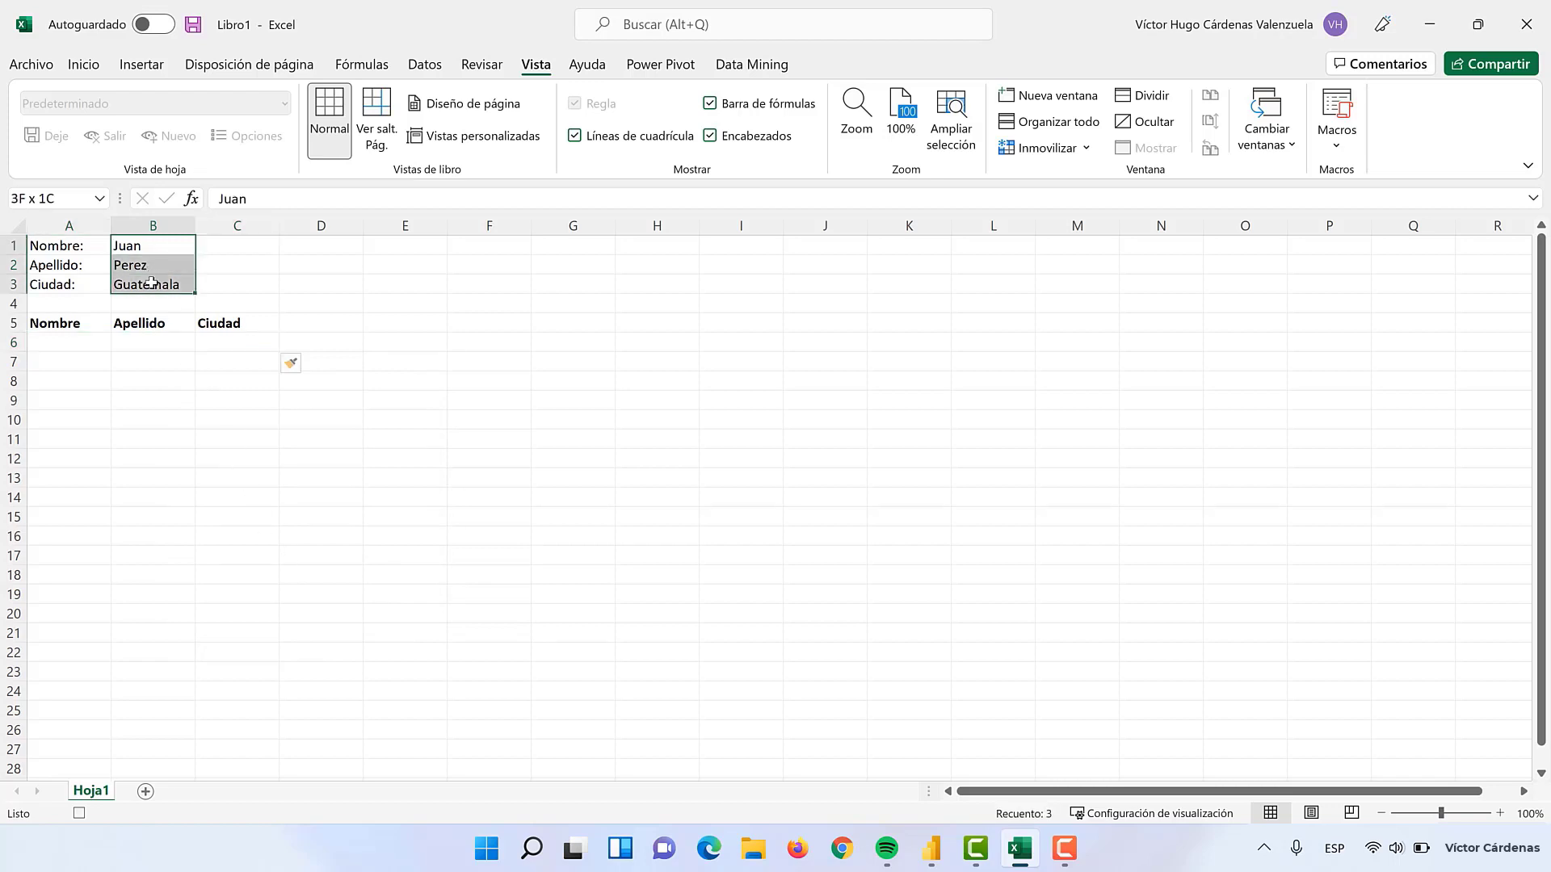
right_click(160, 260)
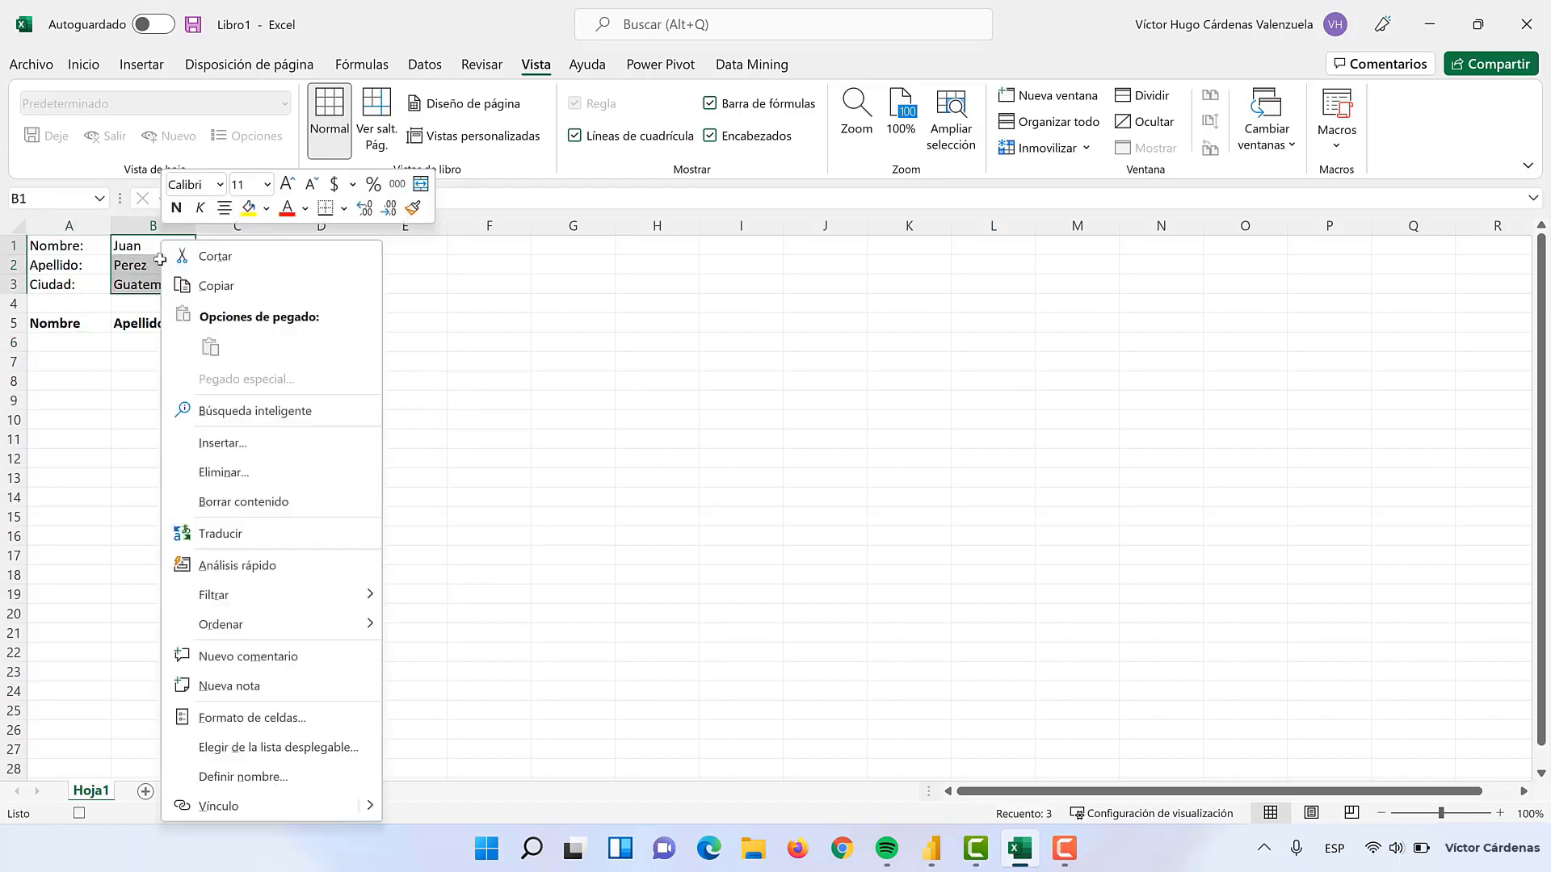
left_click(194, 286)
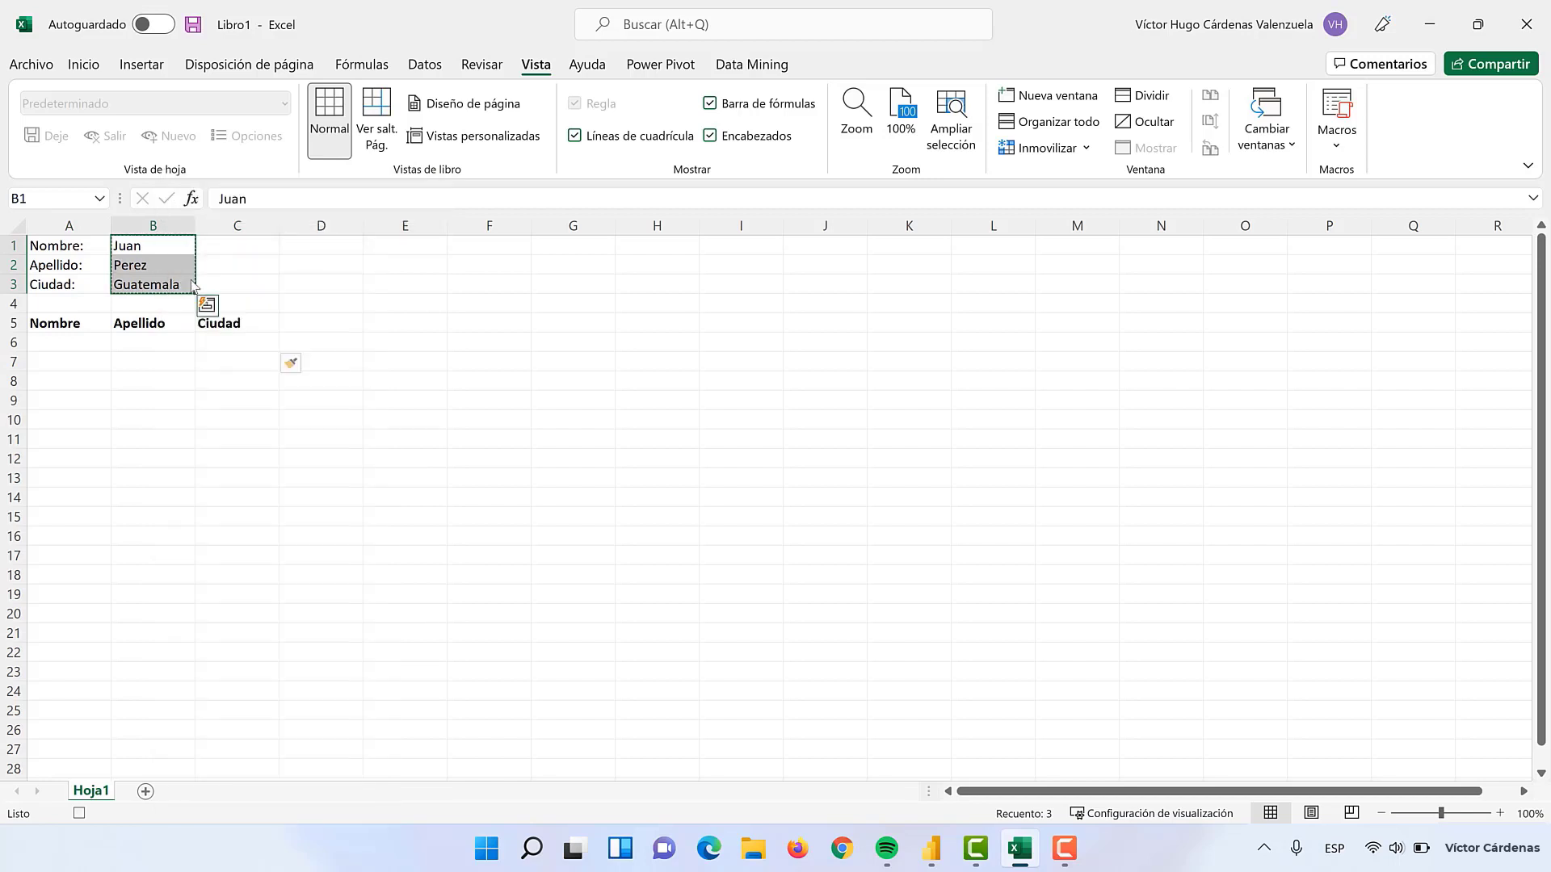
left_click(77, 347)
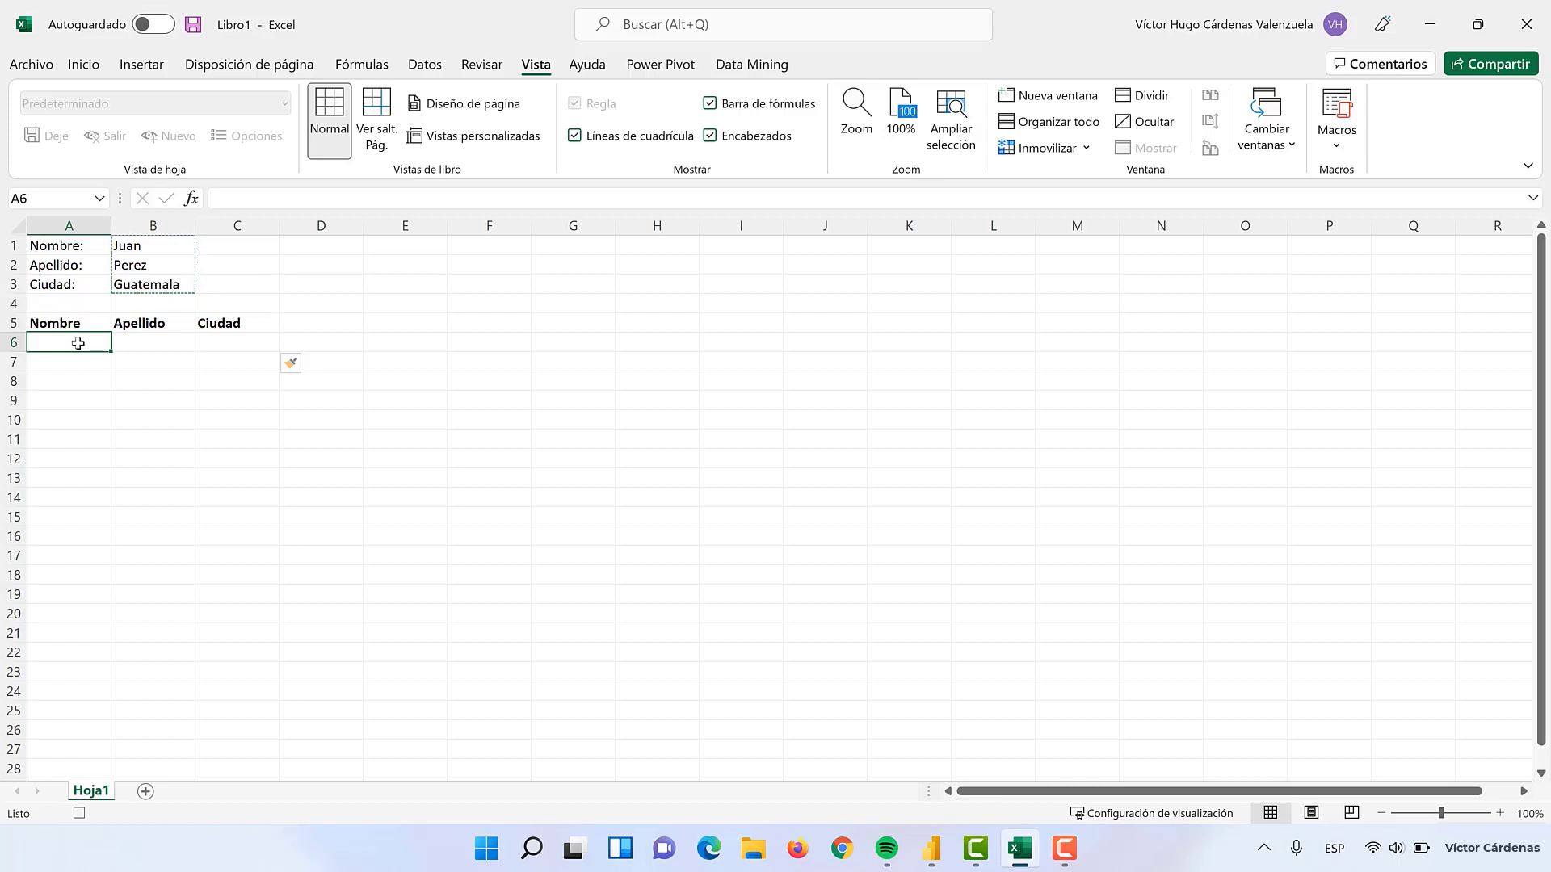
right_click(78, 343)
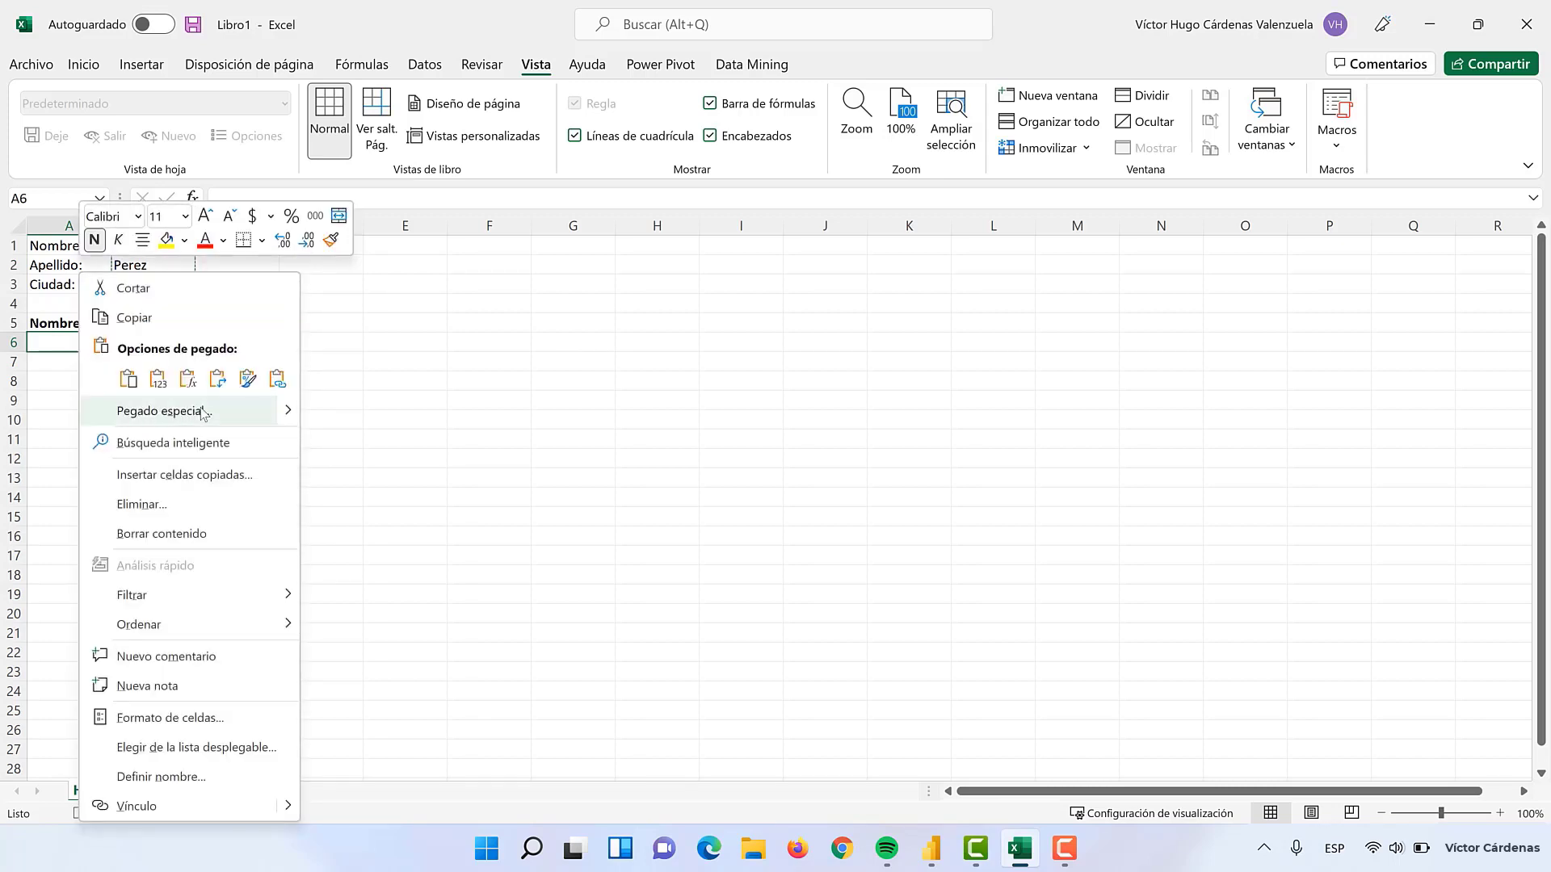
mouse_move(287, 410)
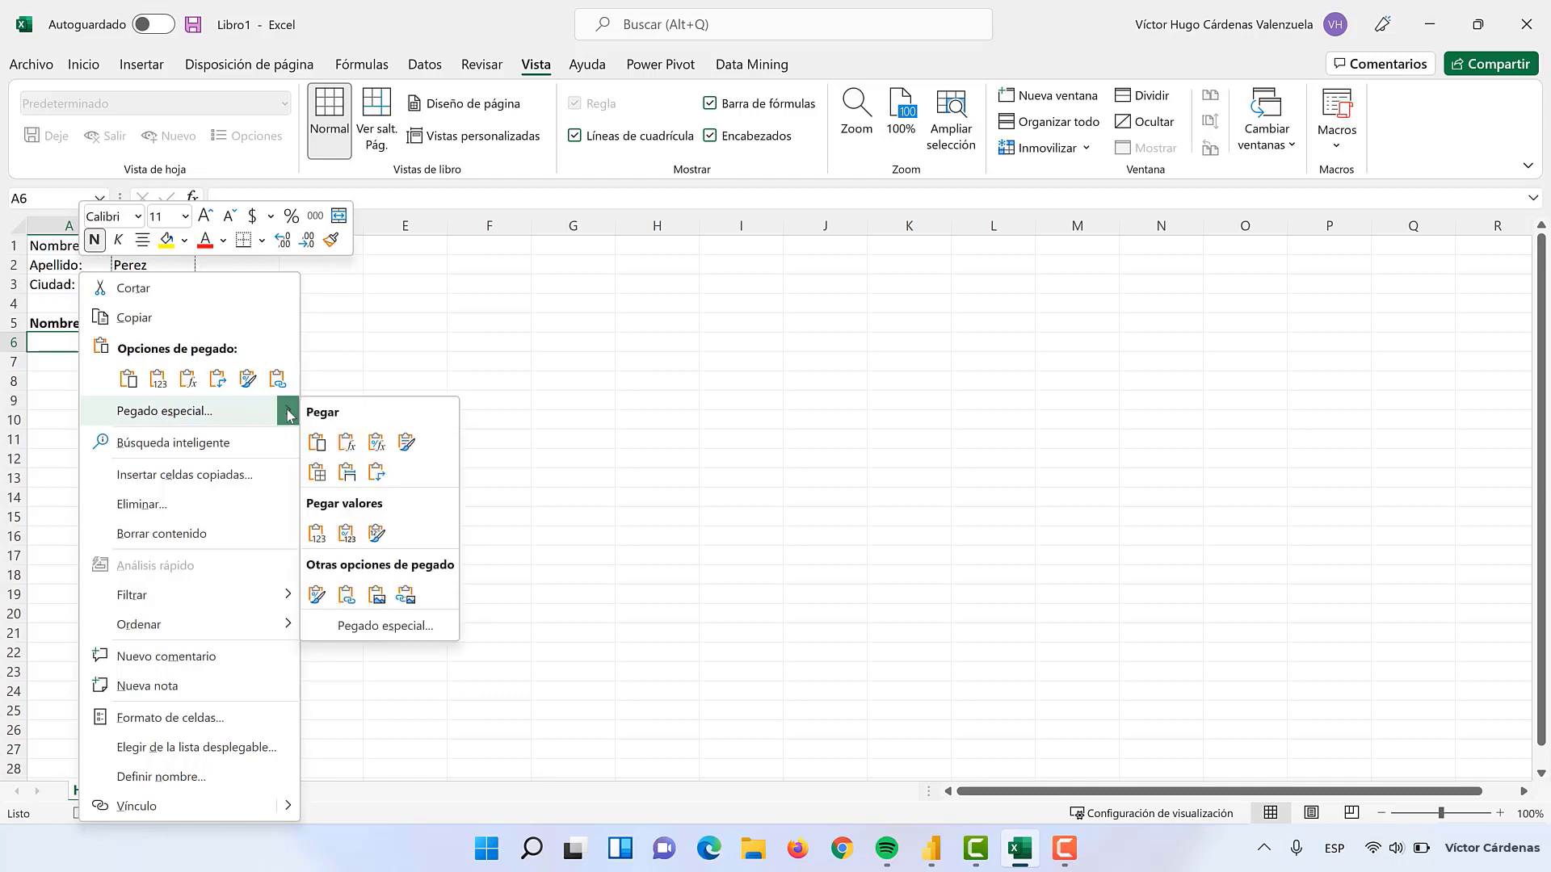
left_click(377, 473)
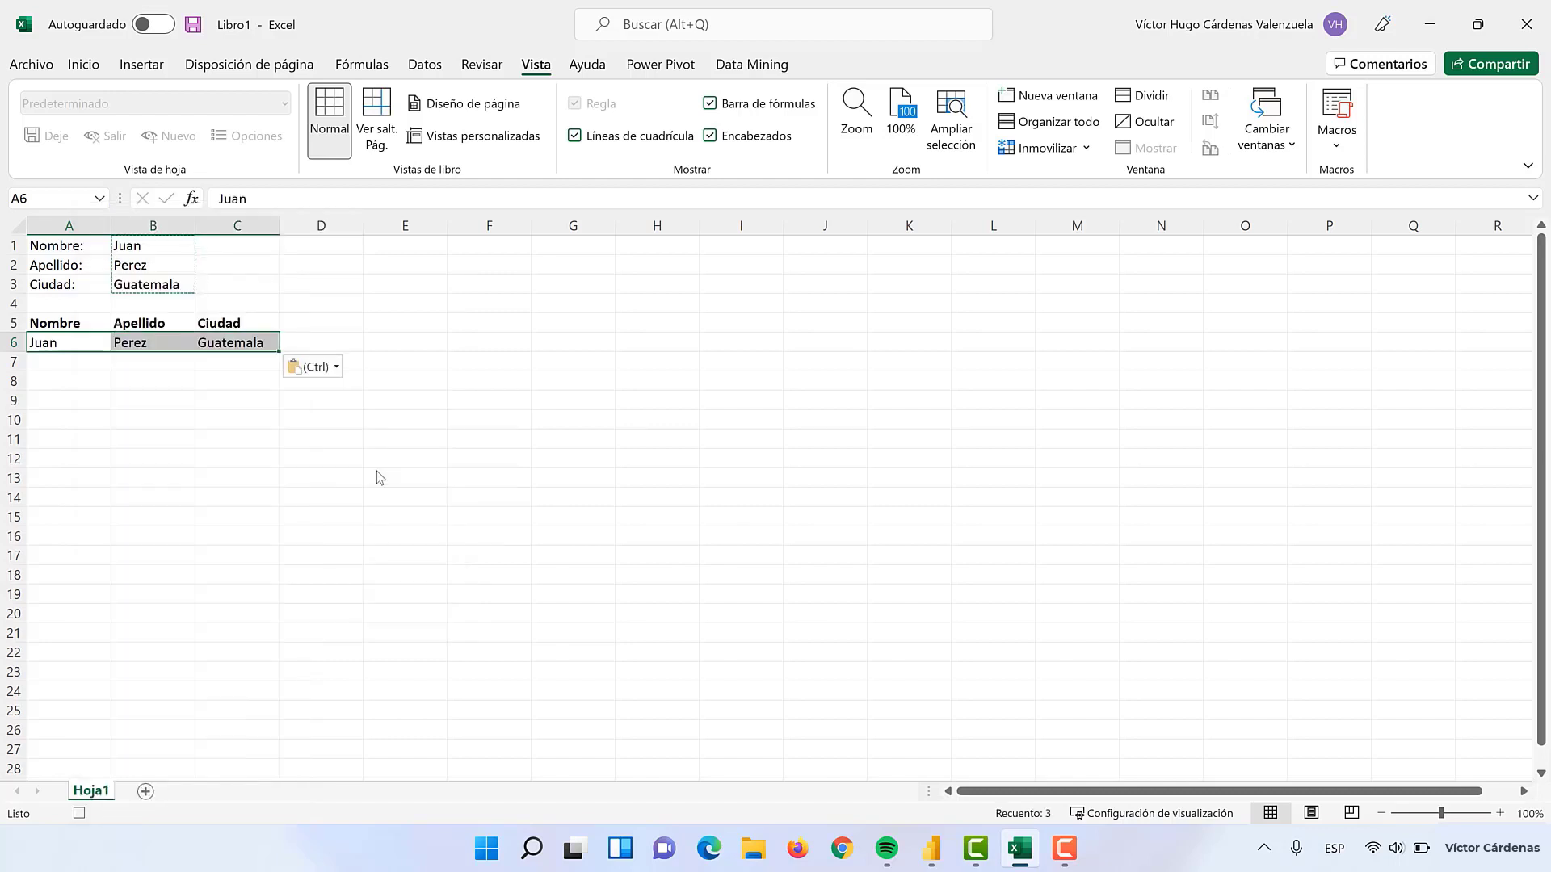
left_click(209, 284)
Step: Clear the form cells B1:B3 and return to B1
left_click_drag(144, 285, 139, 247)
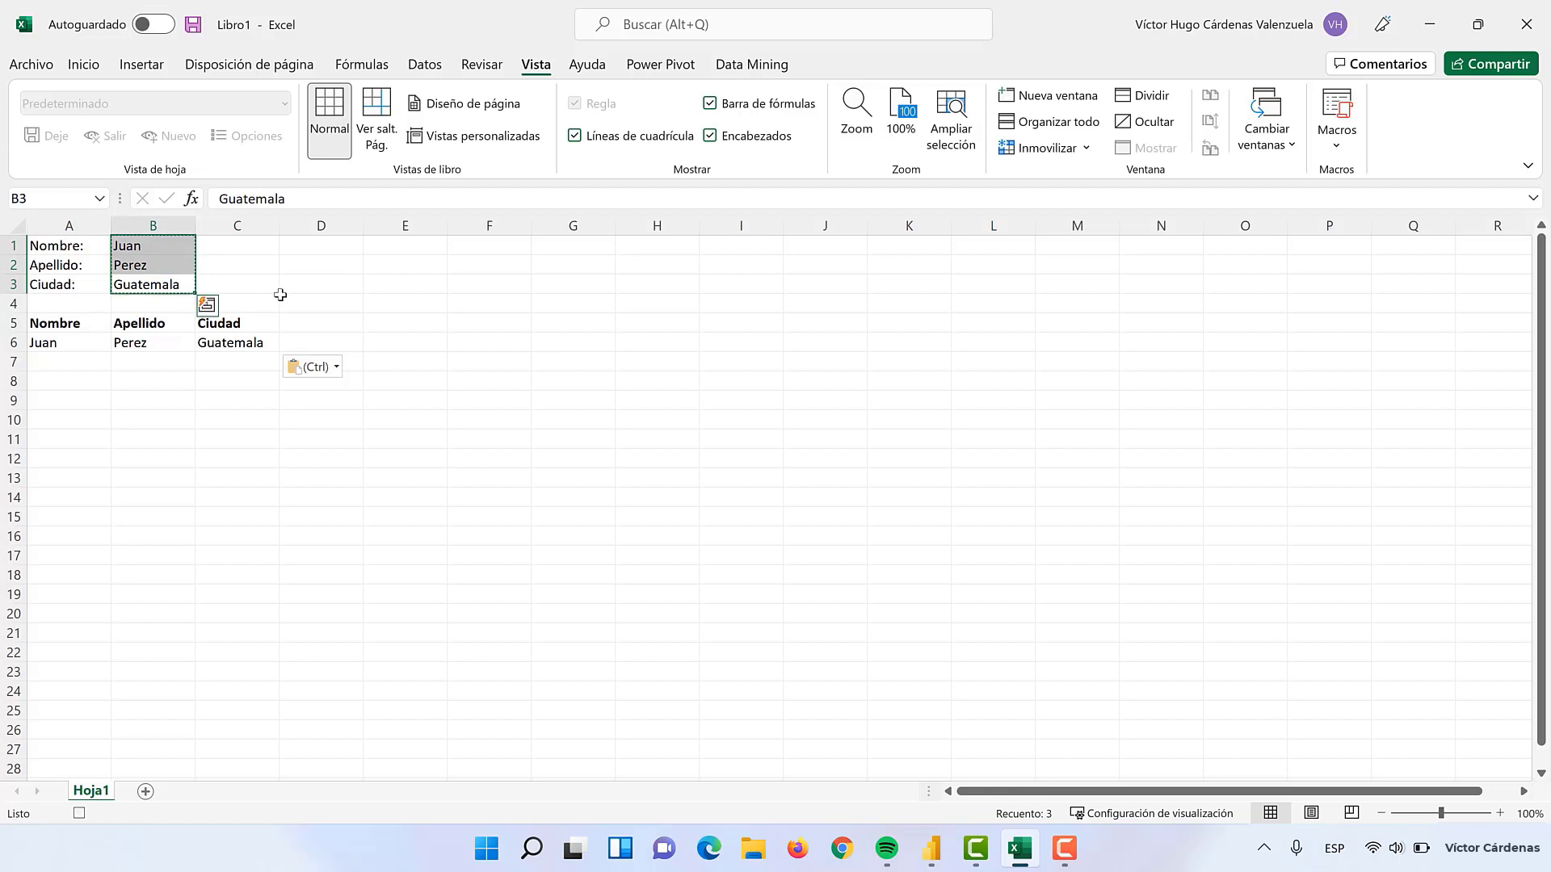
key("Delete")
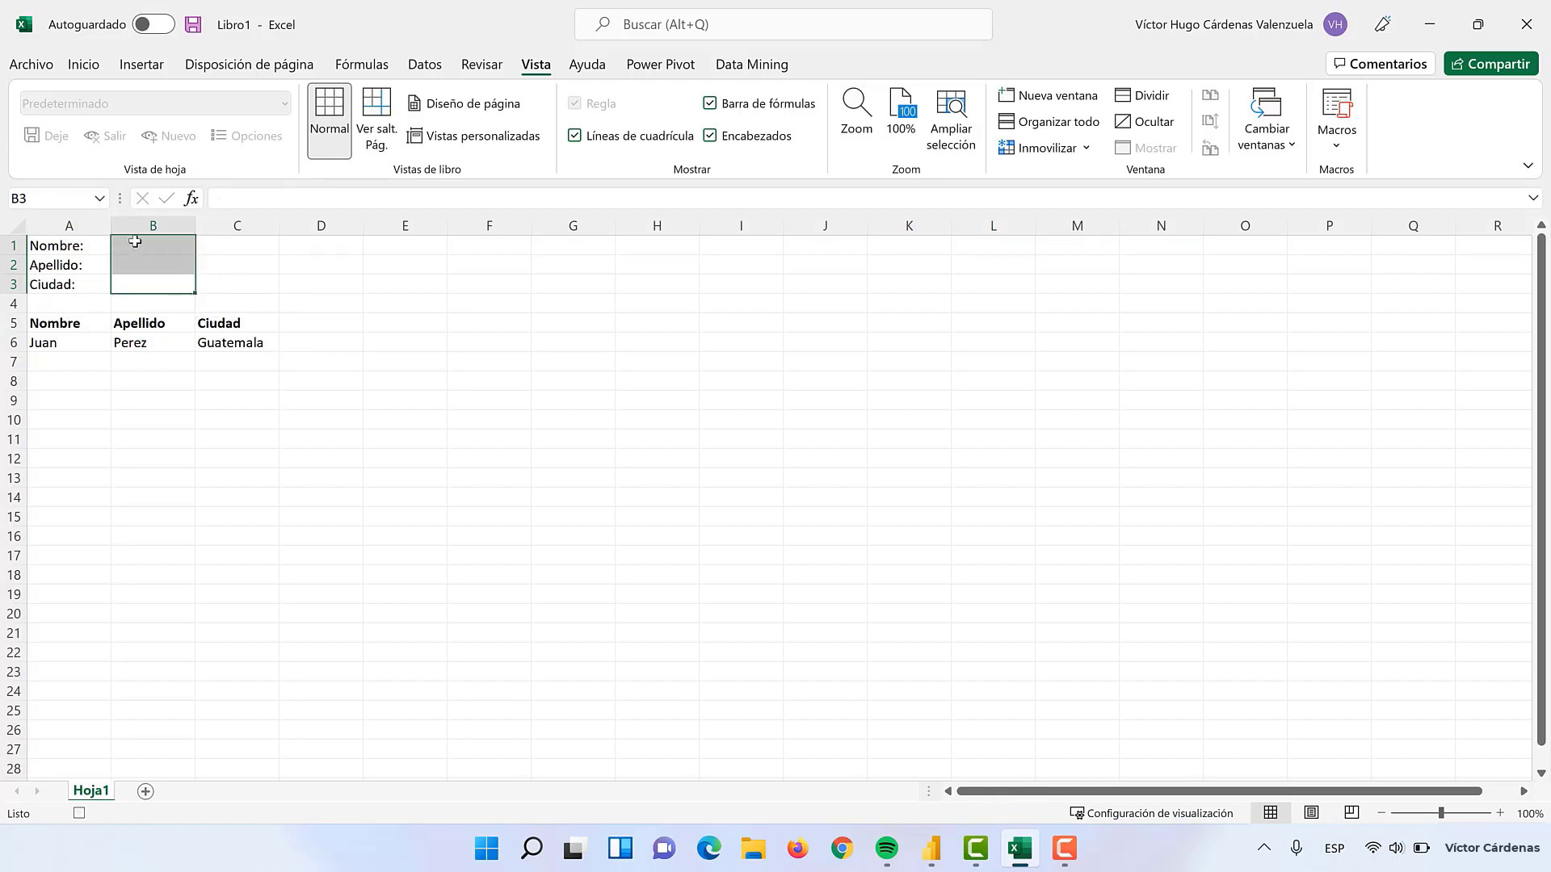
left_click(135, 242)
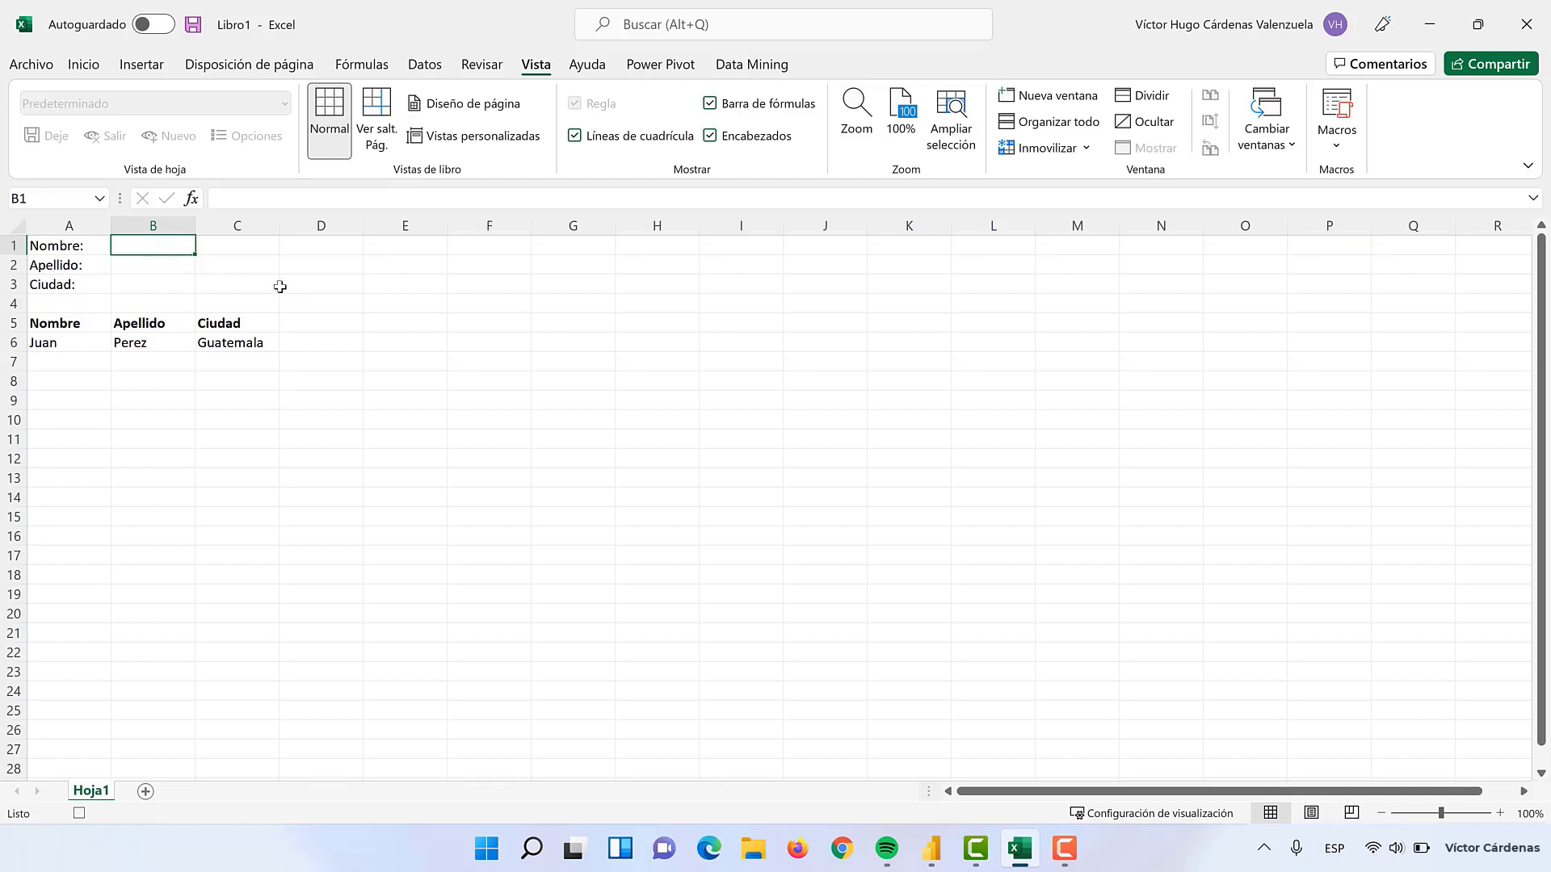
Step: Stop the macro recording, then clear the test row A6:C6 and return to B1
left_click(1336, 148)
left_click(1338, 205)
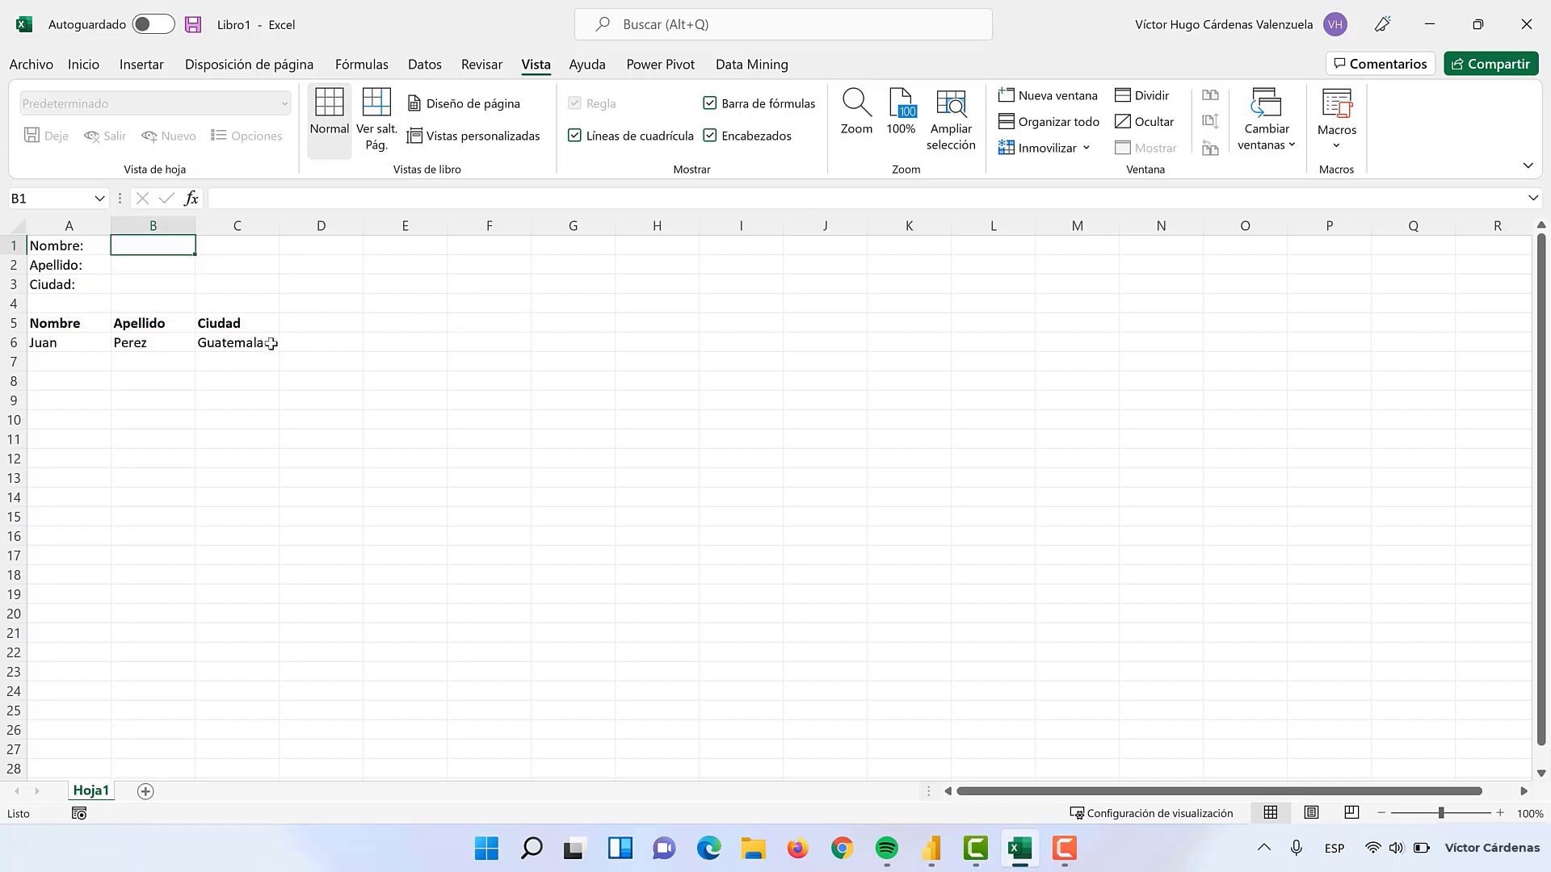
left_click_drag(271, 343, 74, 343)
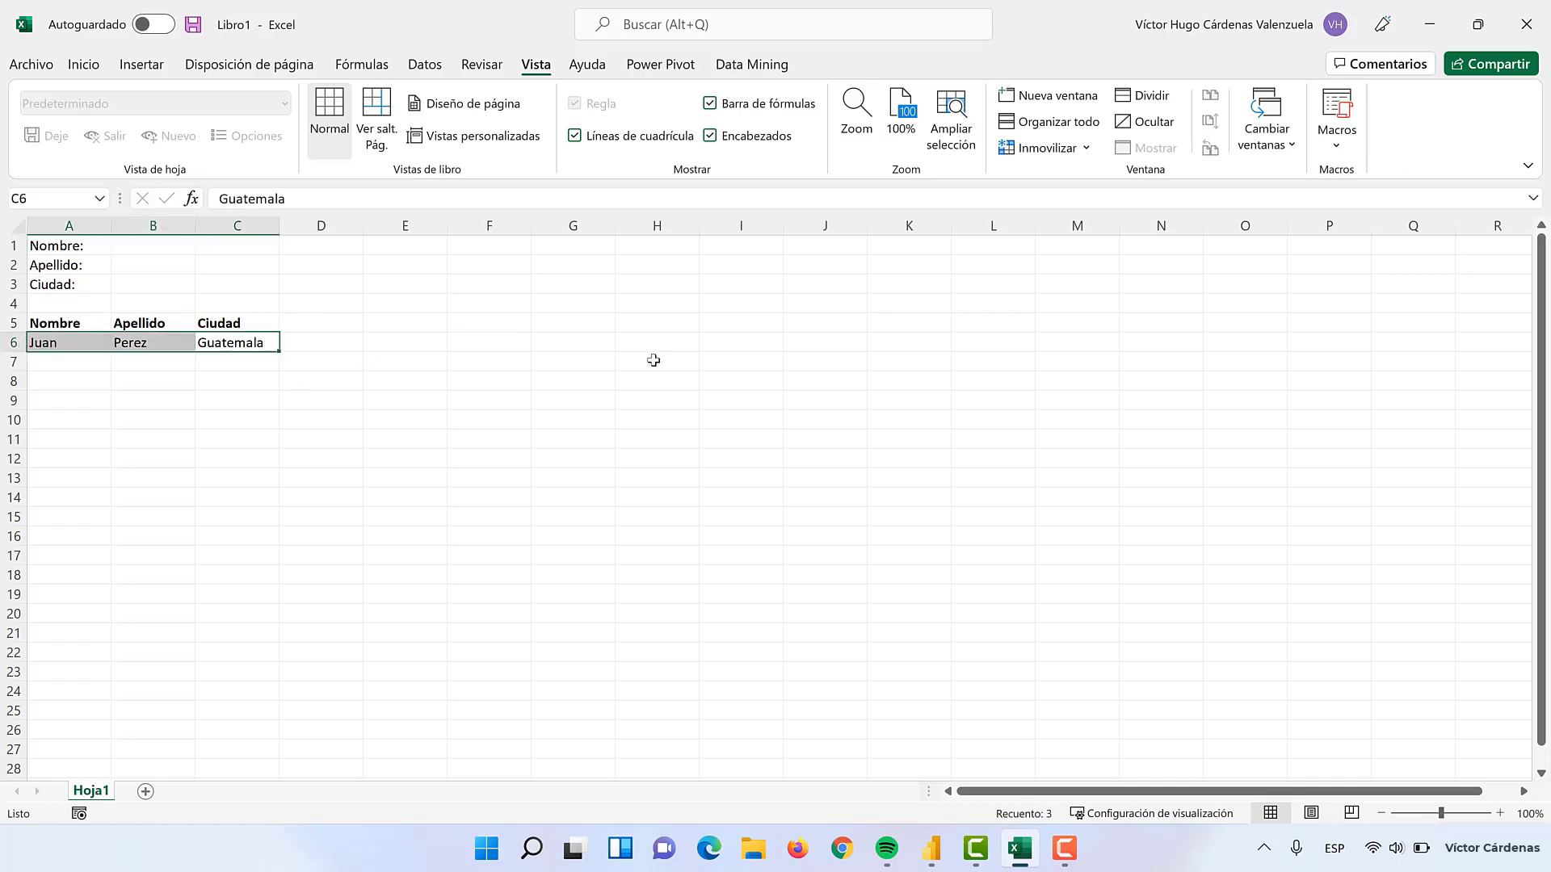
key("Delete")
left_click(592, 320)
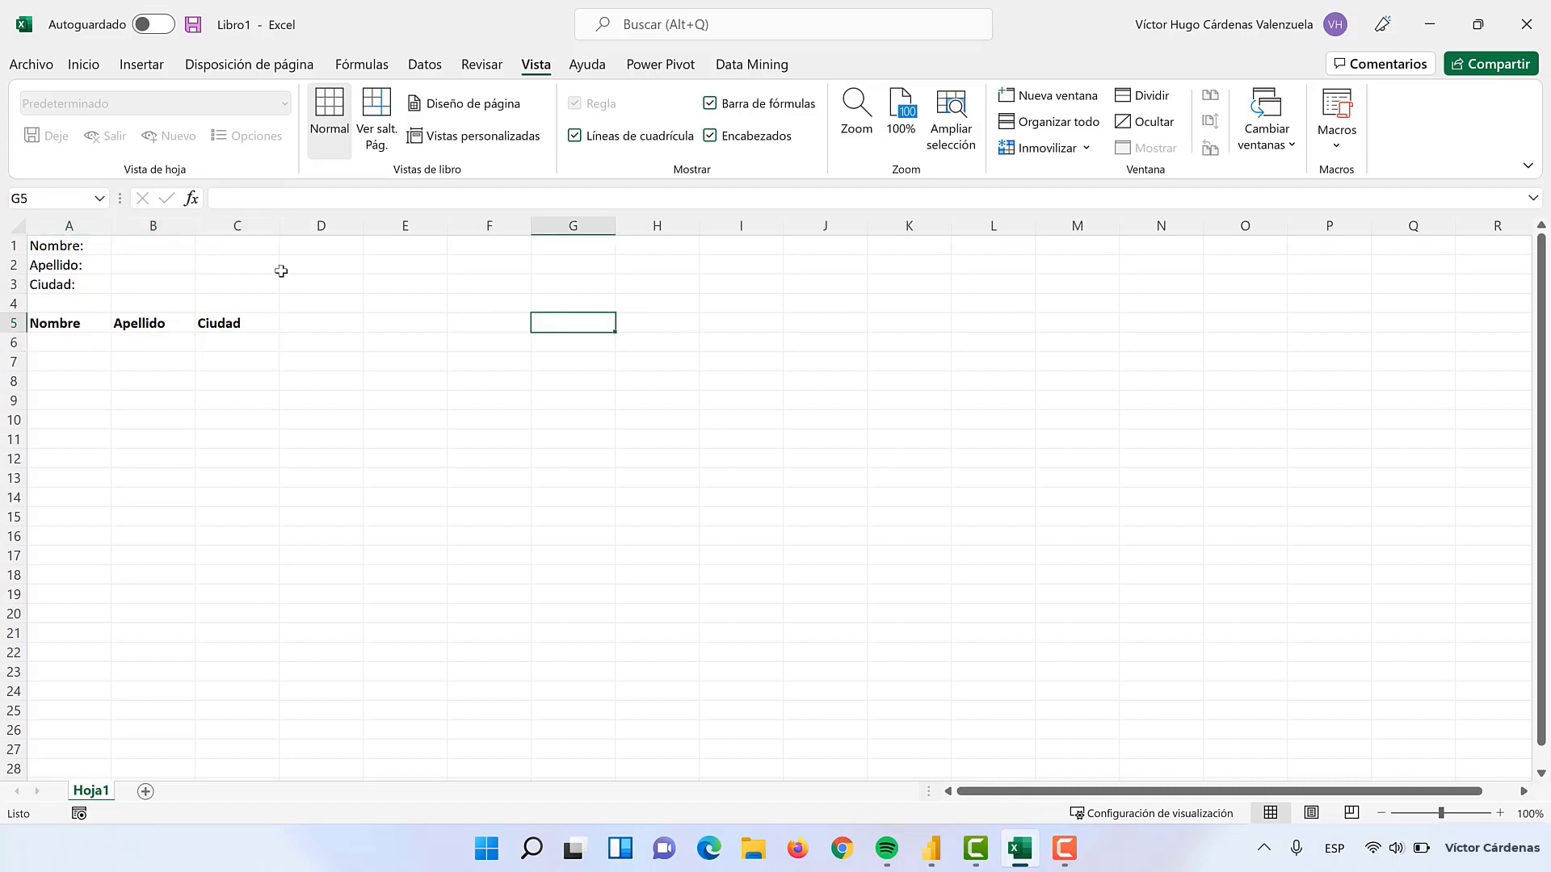
left_click(172, 247)
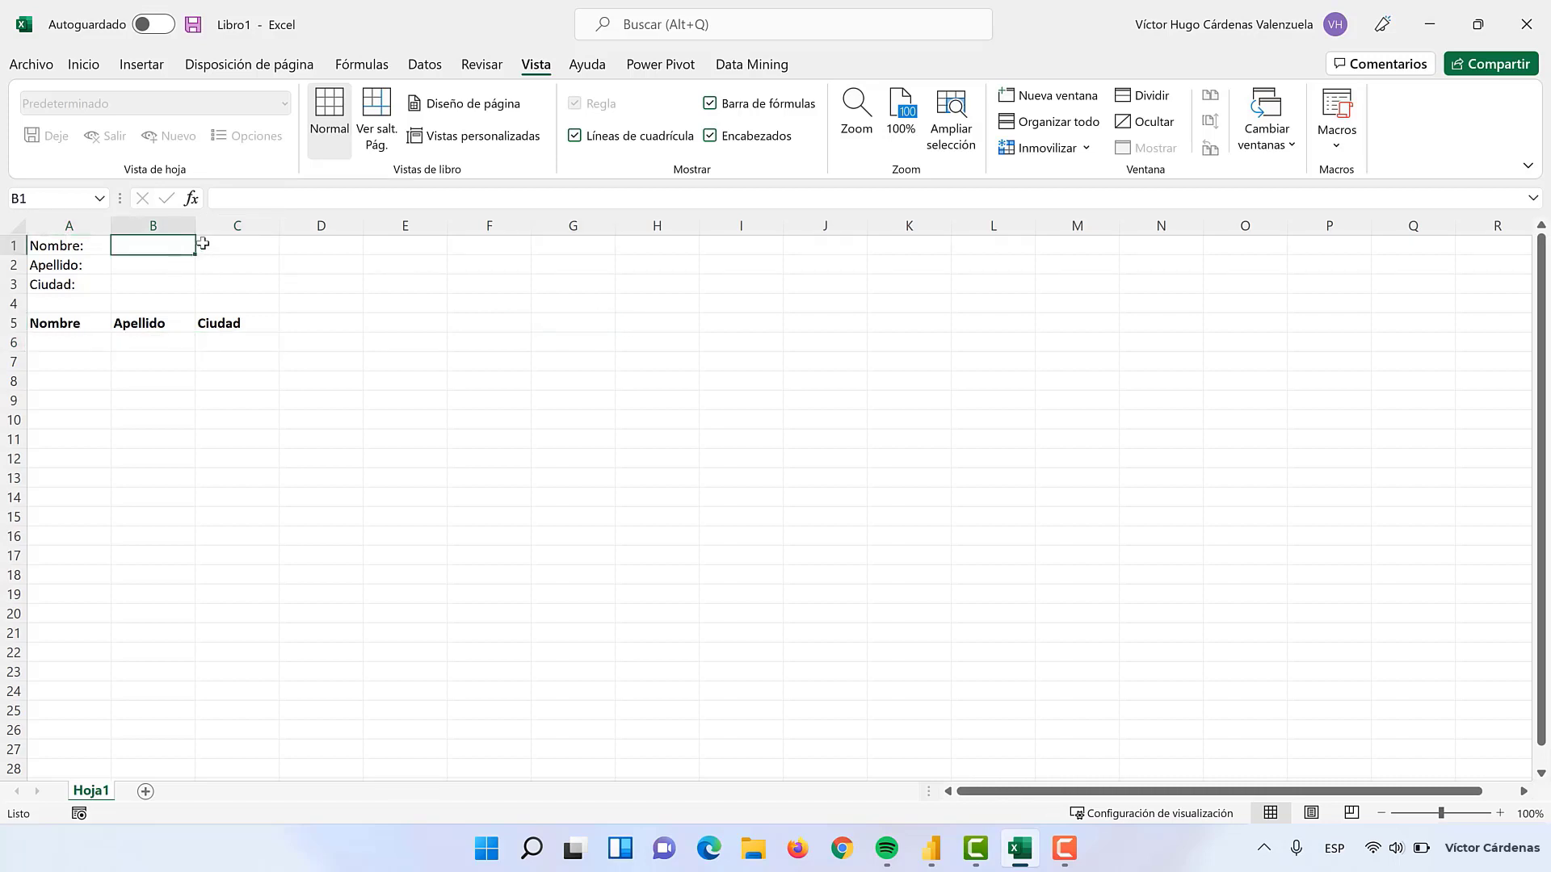
Step: Enter a sample name and surname with city Sanarate, then run the macro with Ctrl+Q
type("Cla")
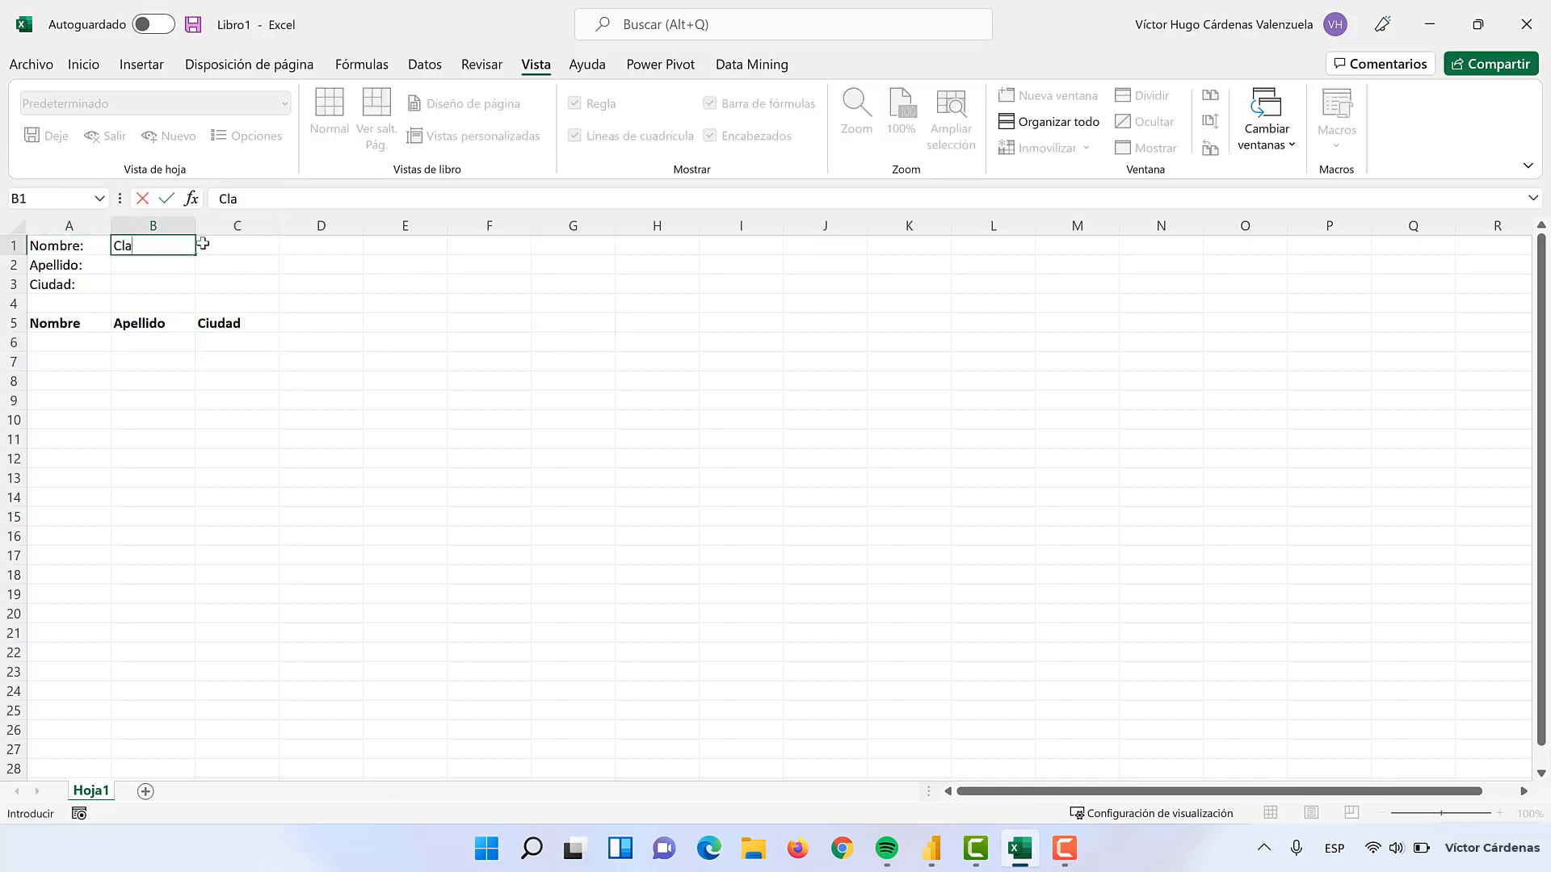
type("udia")
key("Tab")
key("Return")
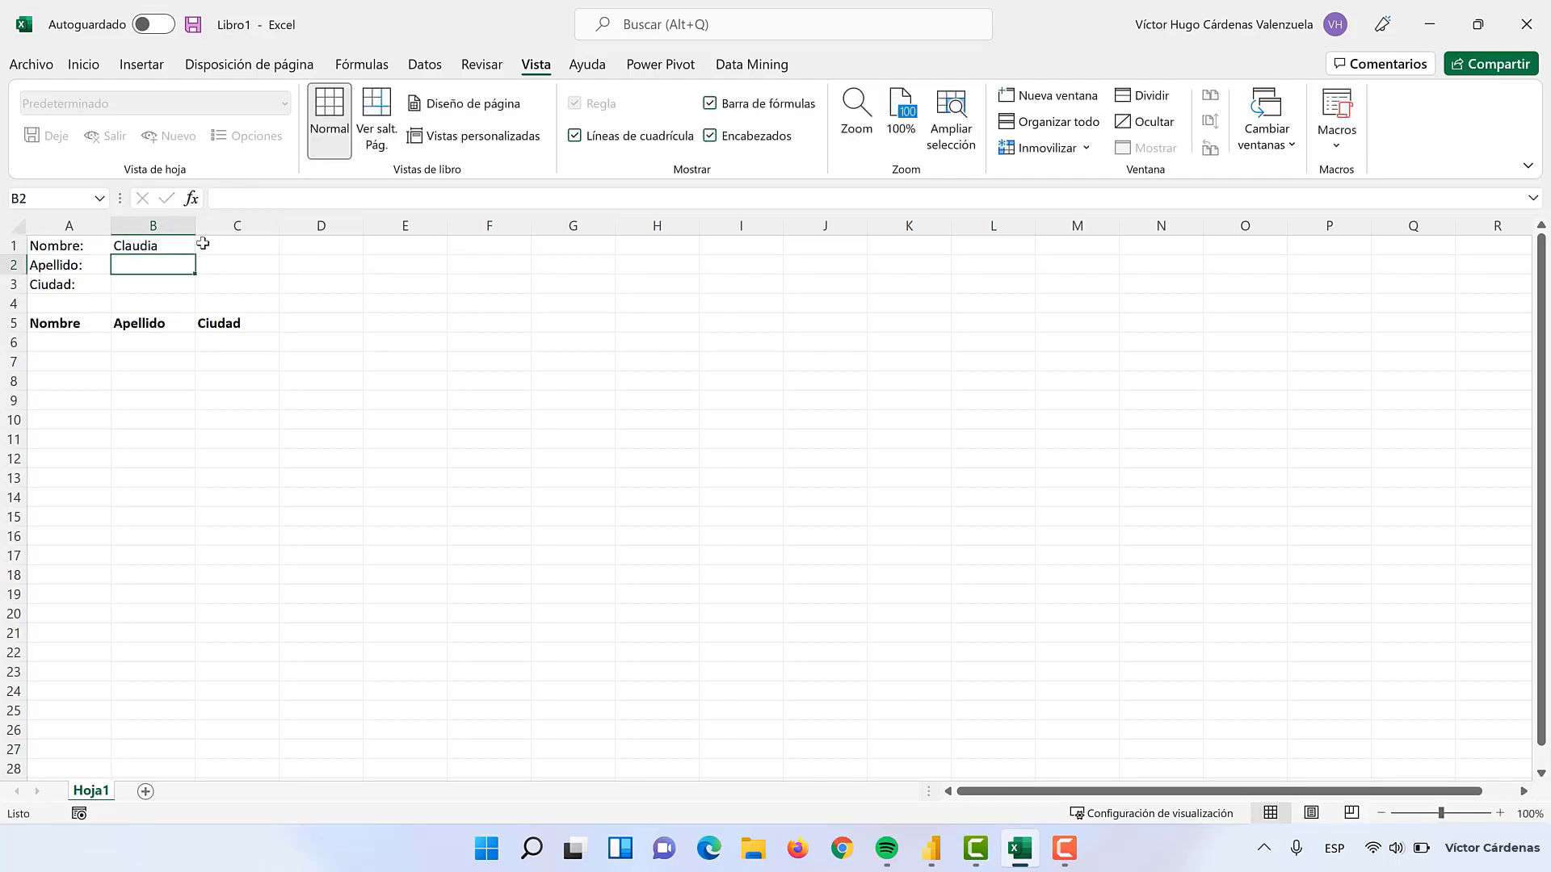
type("He")
type("ndo")
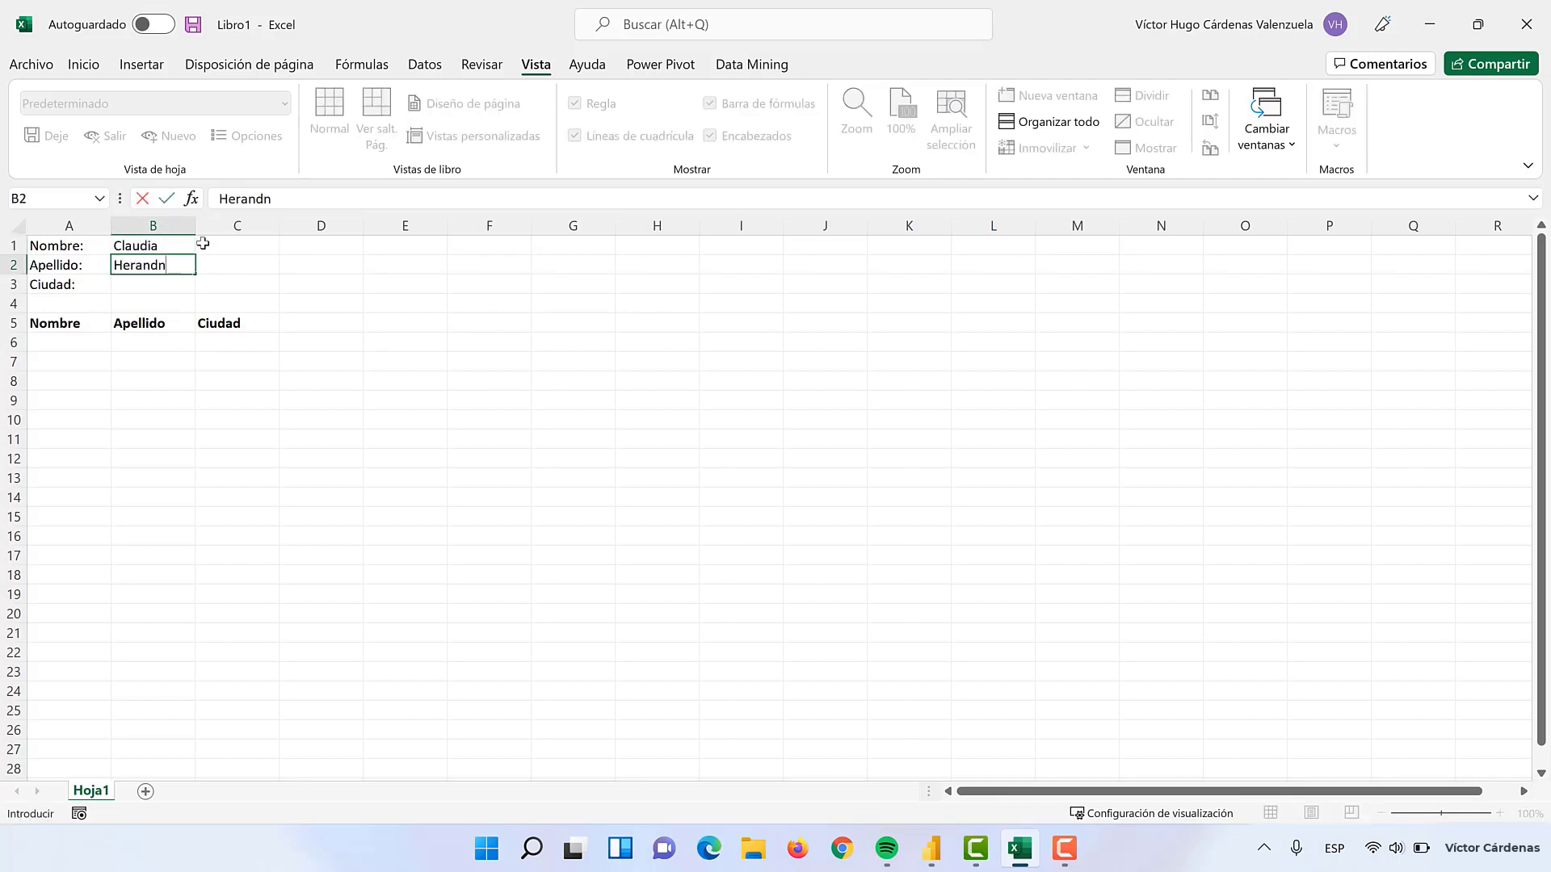
key("BackSpace")
key("BackSpace")
key("BackSpace")
type("and")
key("Return")
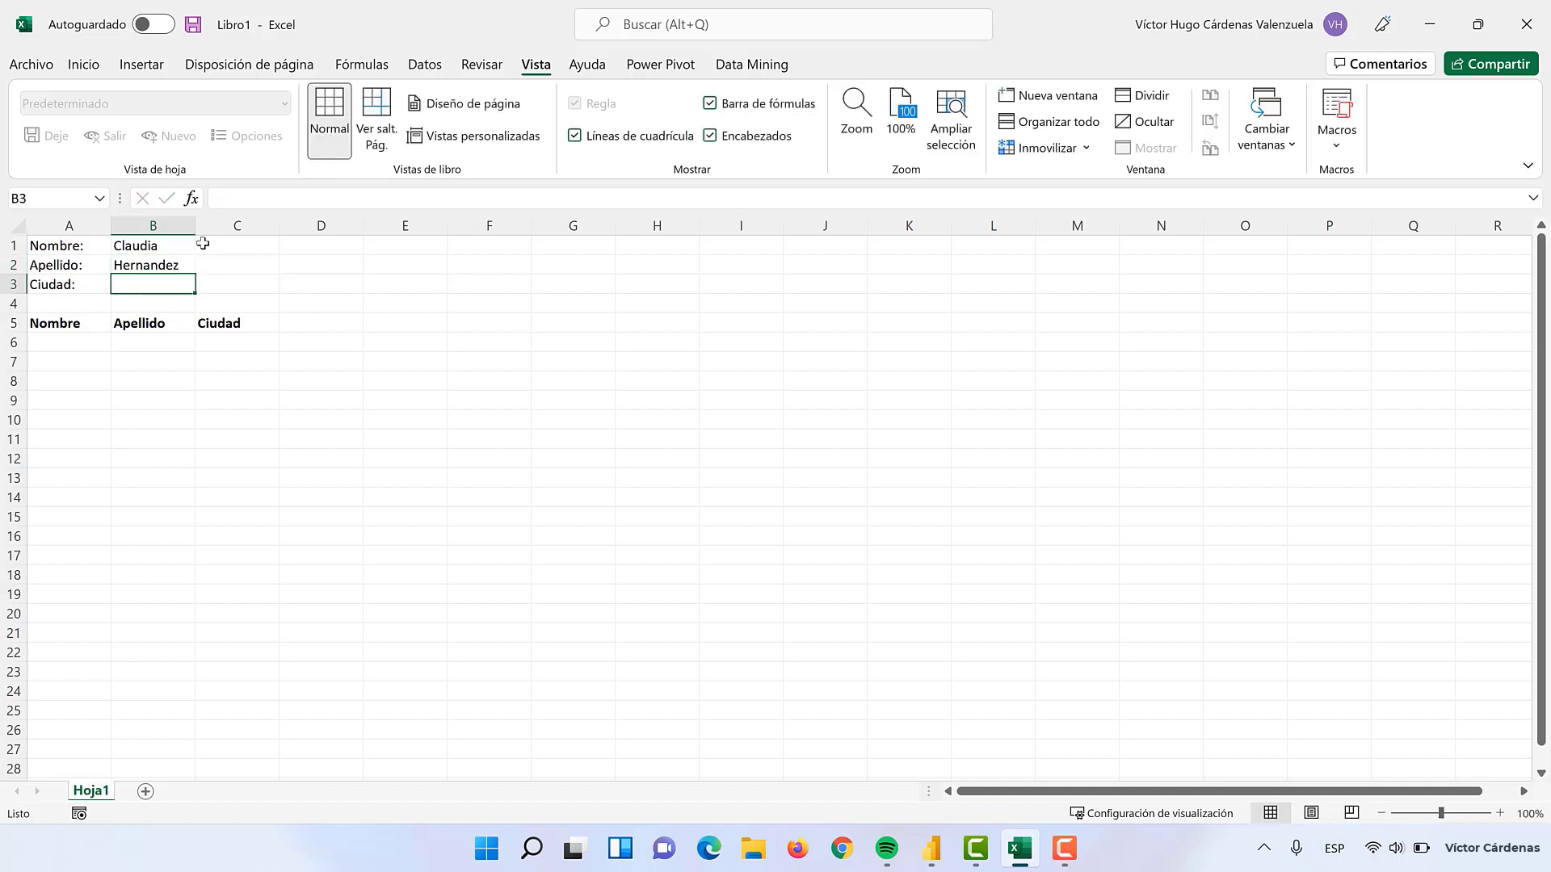
type("Sanarate")
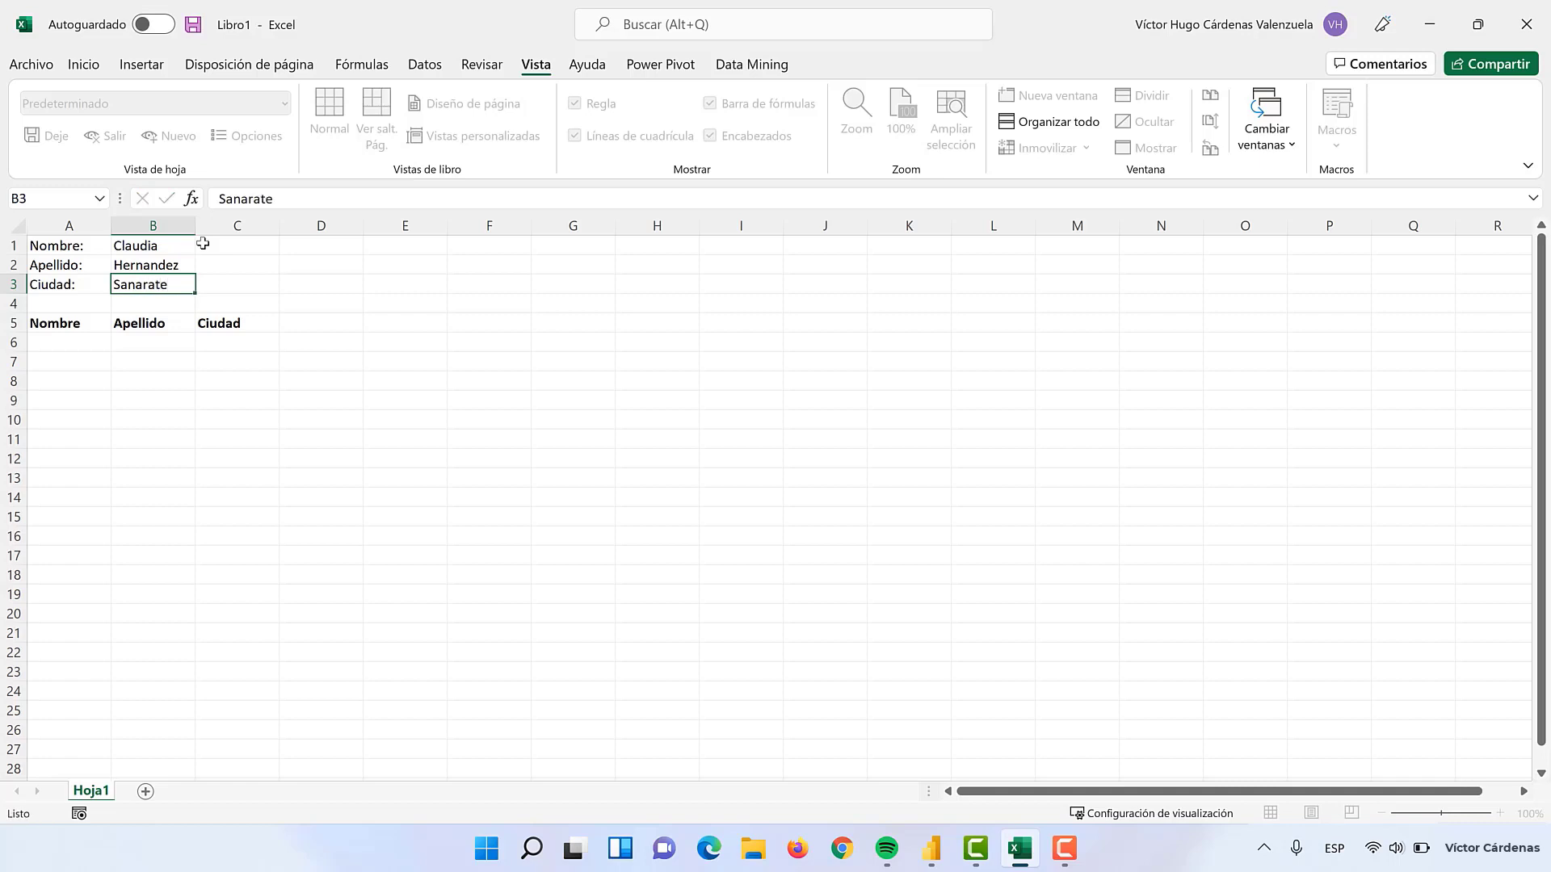
key("Return")
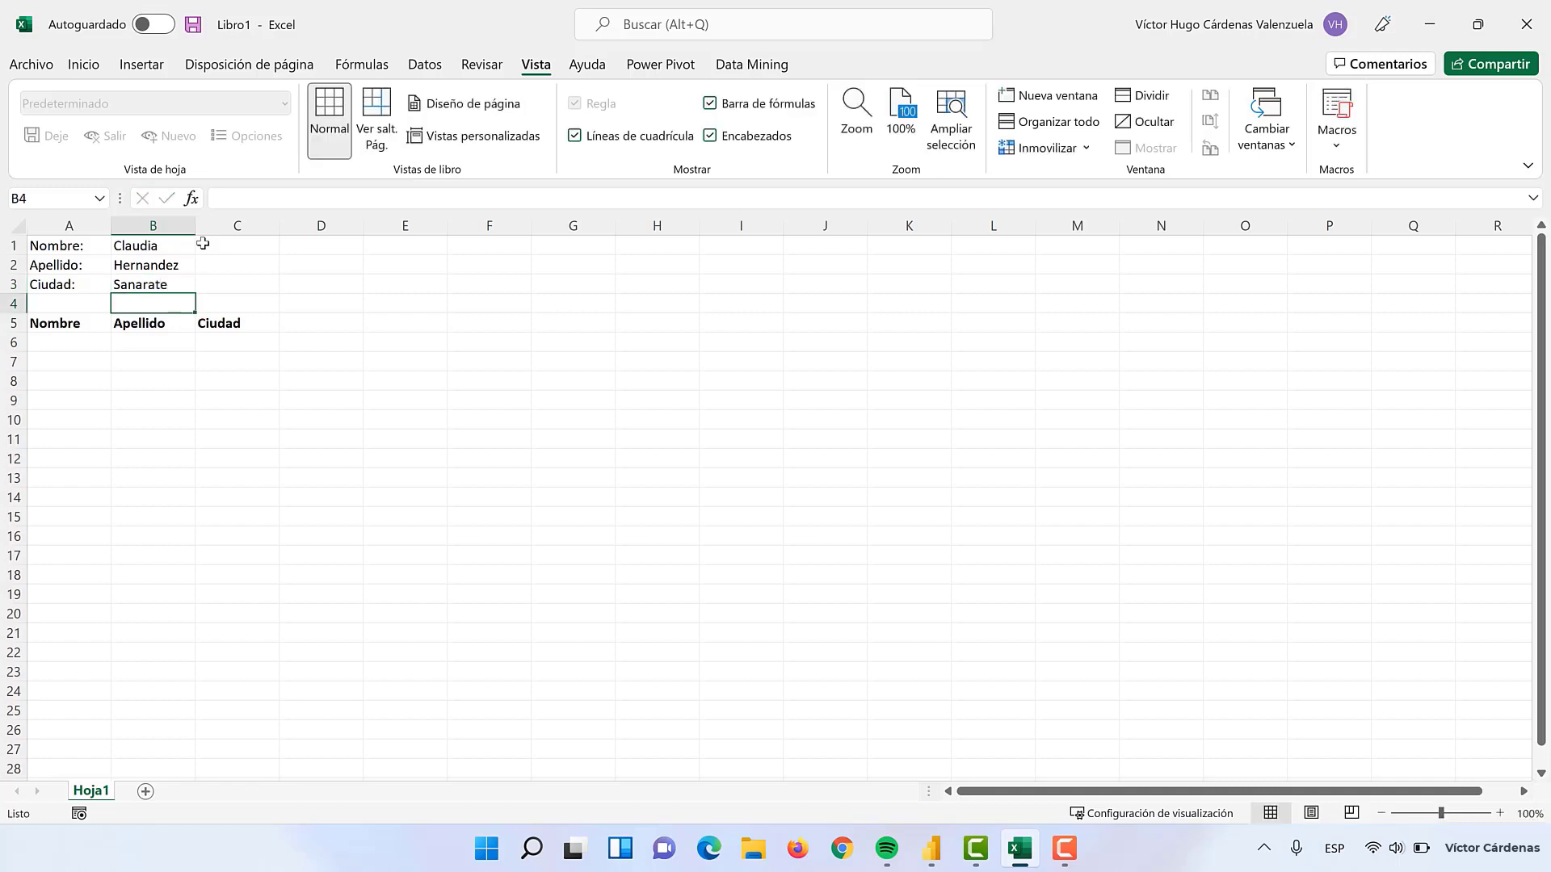
key("ctrl+q")
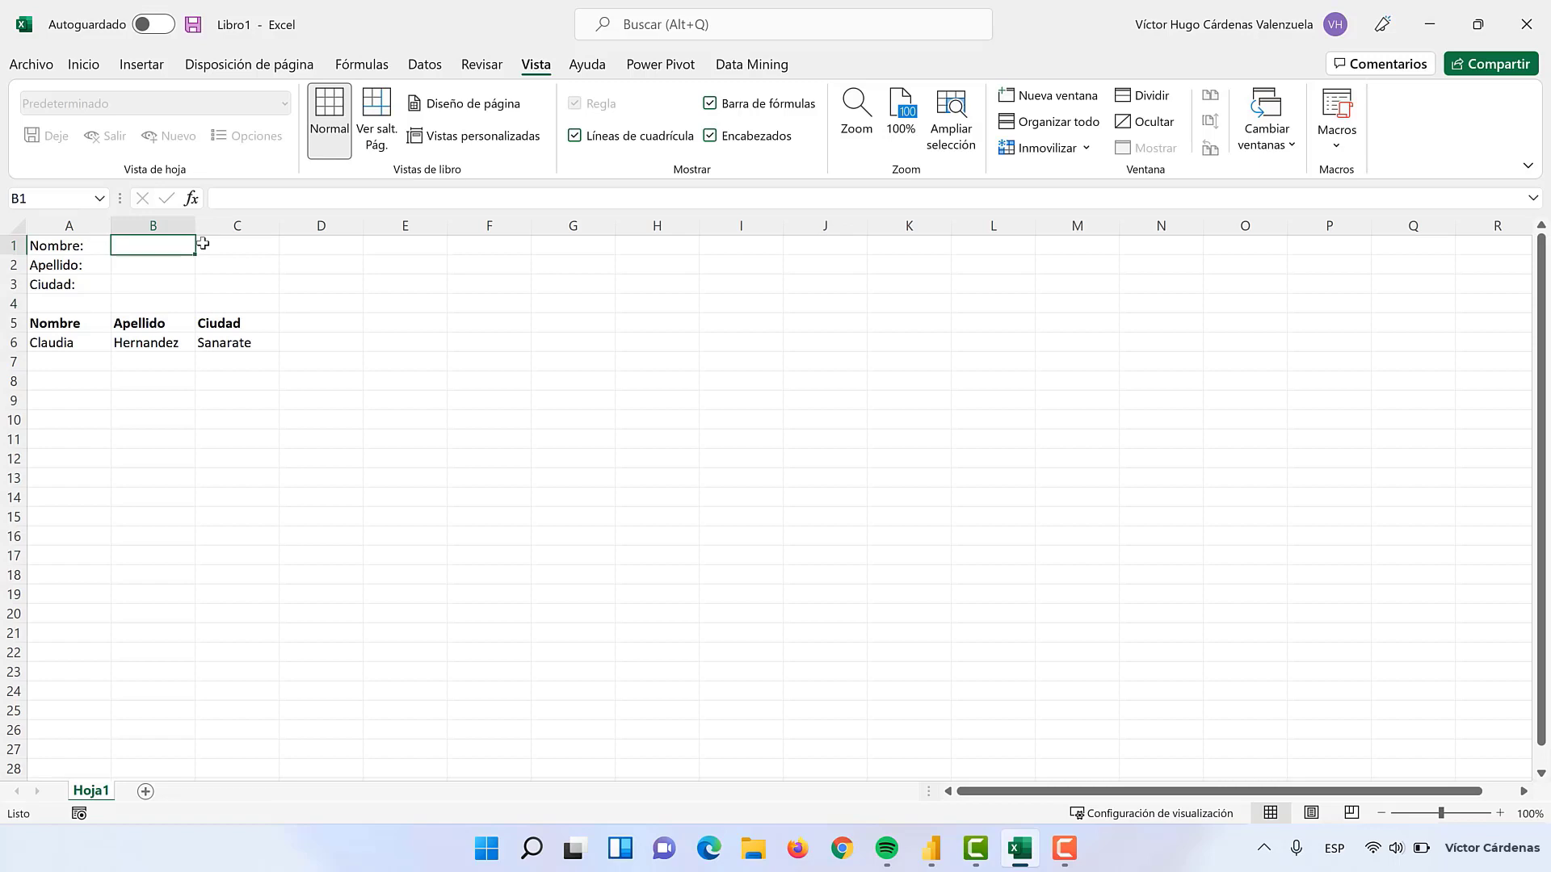
Step: Enter a second sample person with city Guatemala and run the macro with Ctrl+Shift+G
type("Sofia")
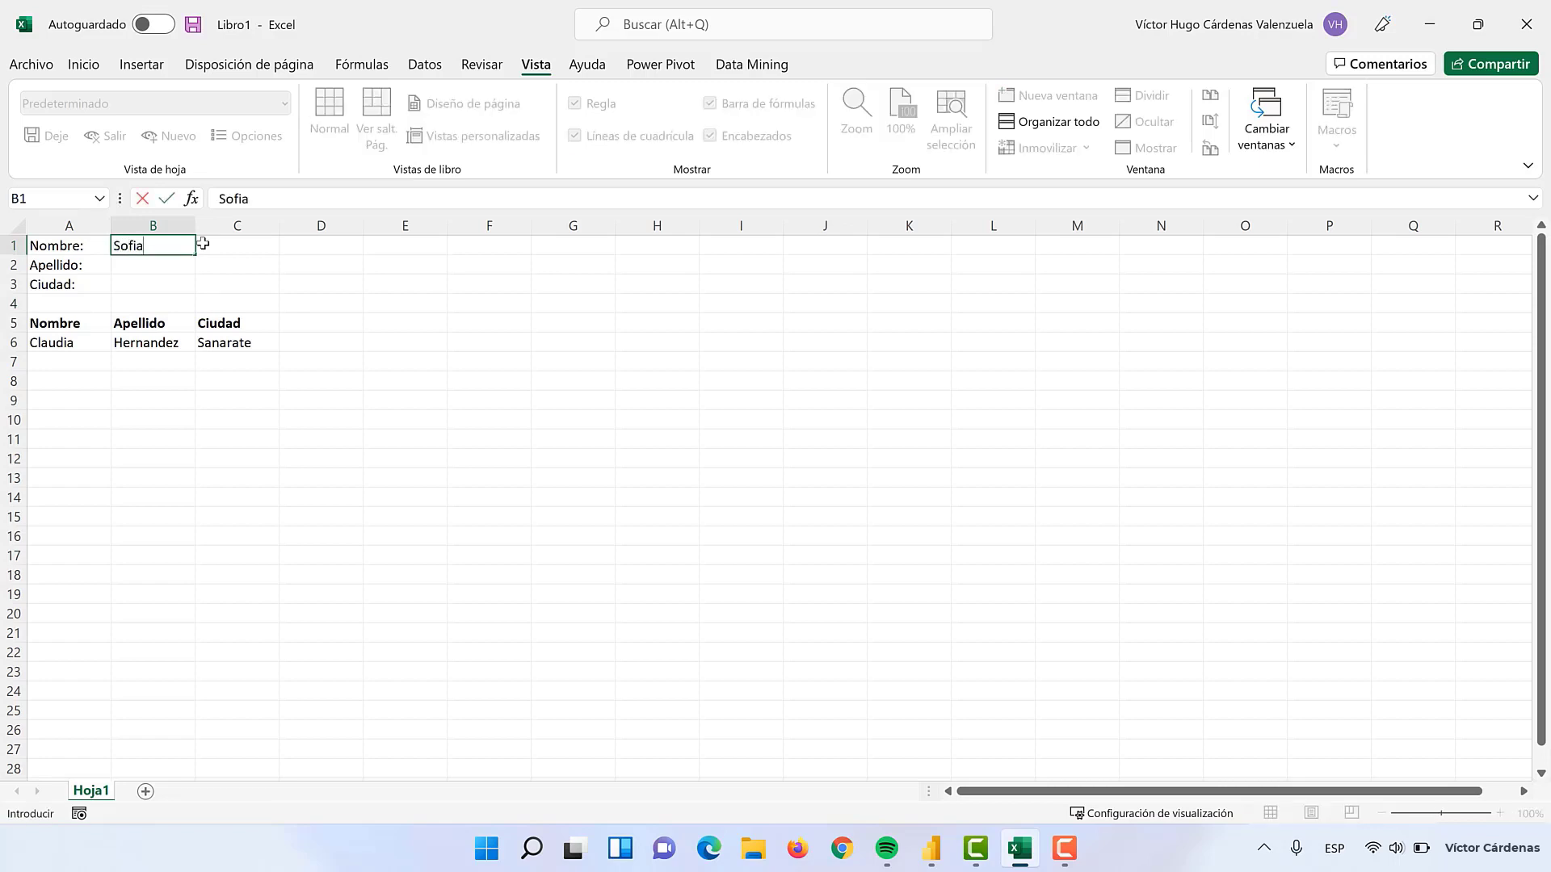
key("Return")
type("Cardenas")
key("Return")
type("Guatemala")
key("Return")
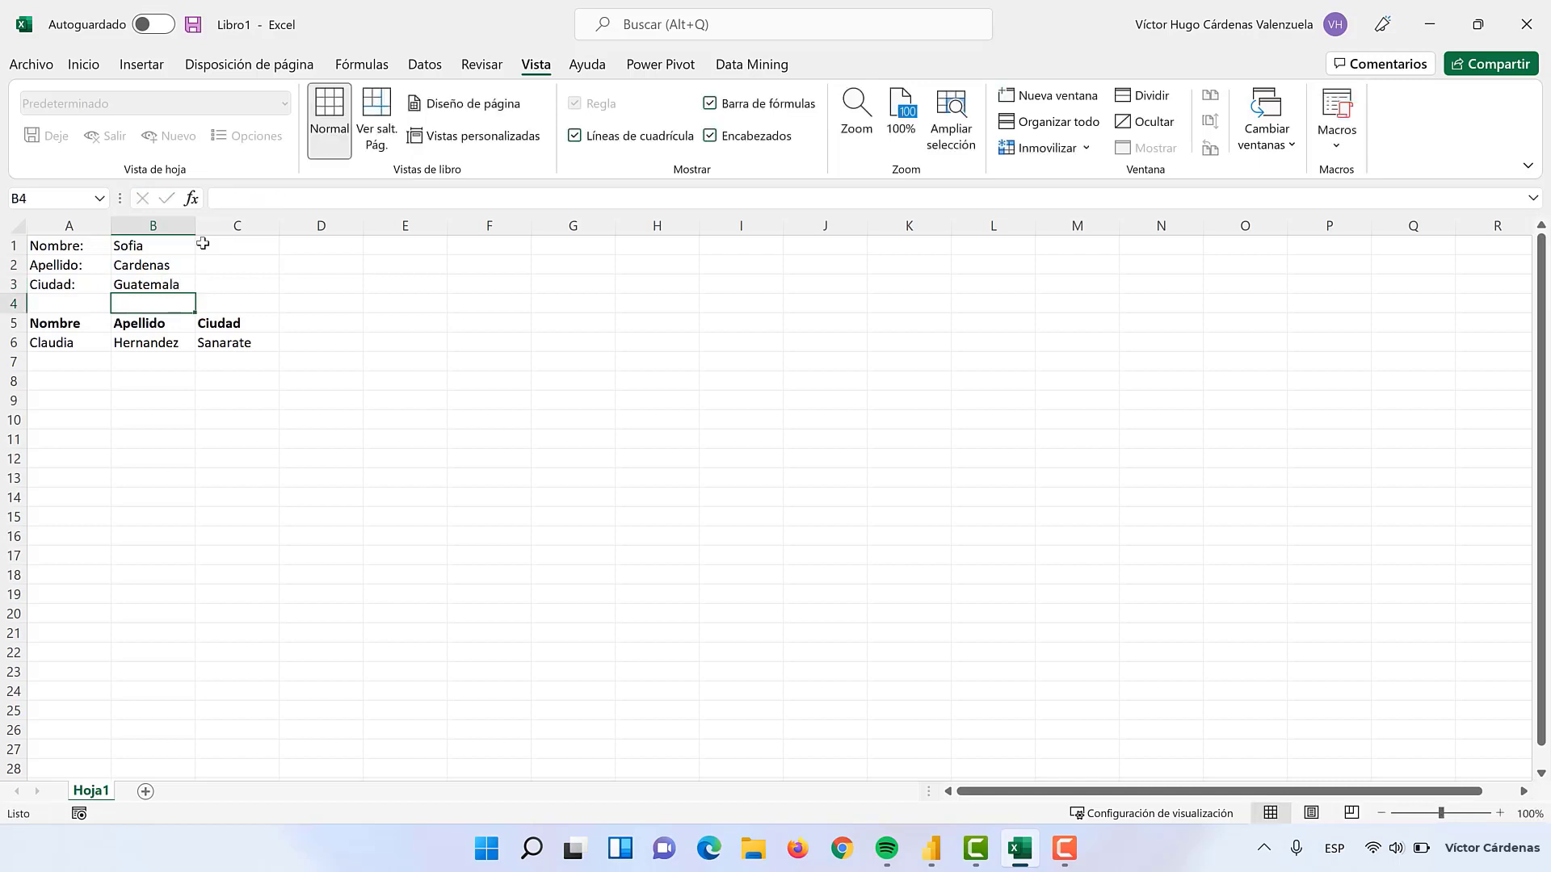
key("ctrl+shift+g")
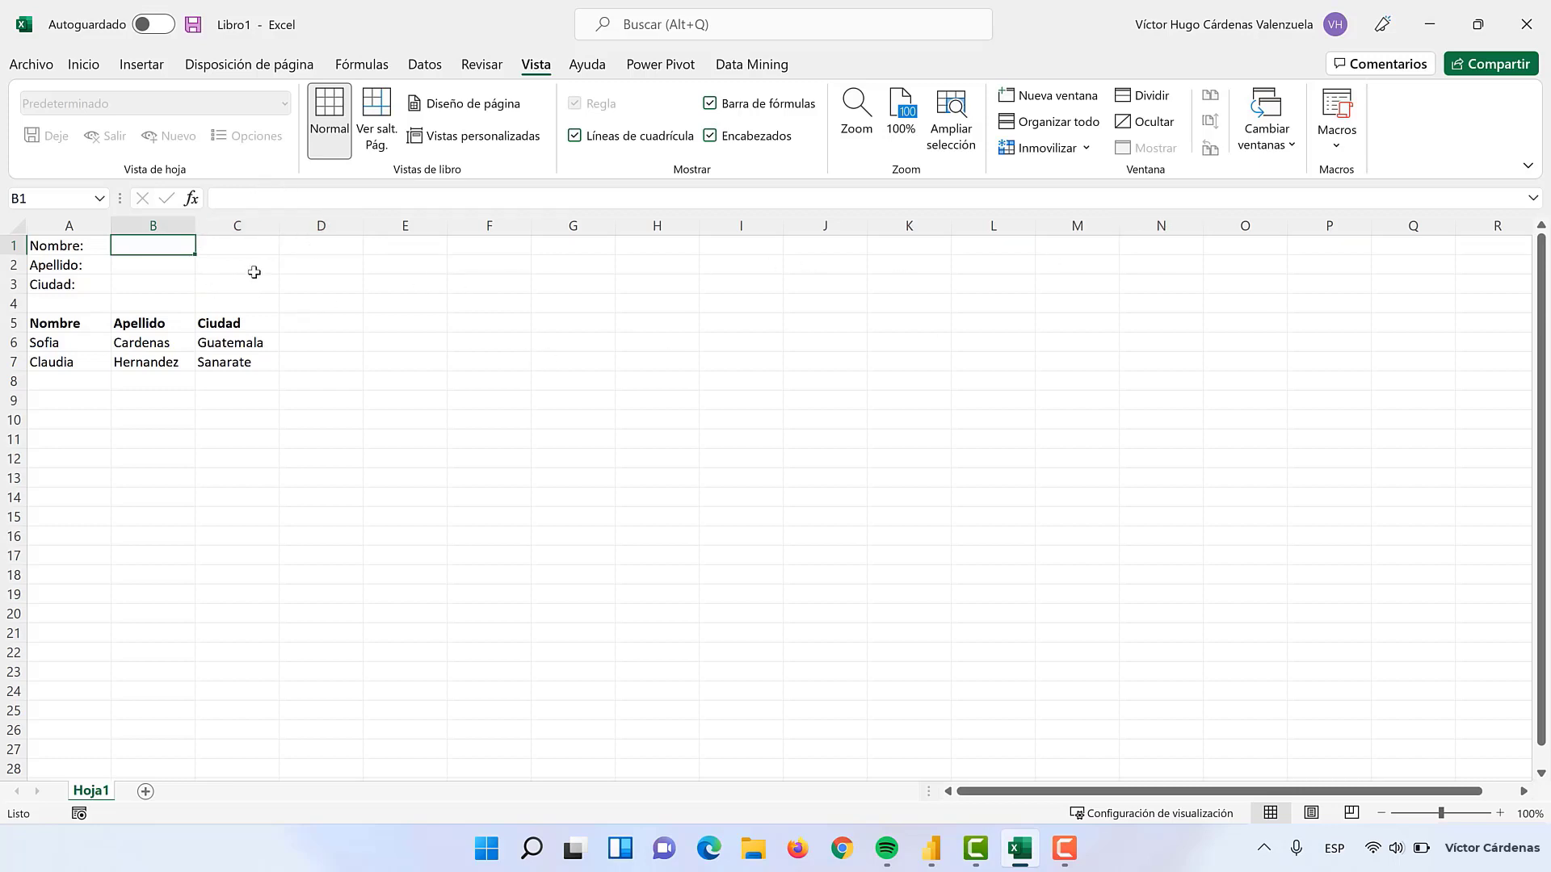
Step: Draw a rectangle beside the form around C2:D4, label it Agregar, and shrink it
left_click(139, 66)
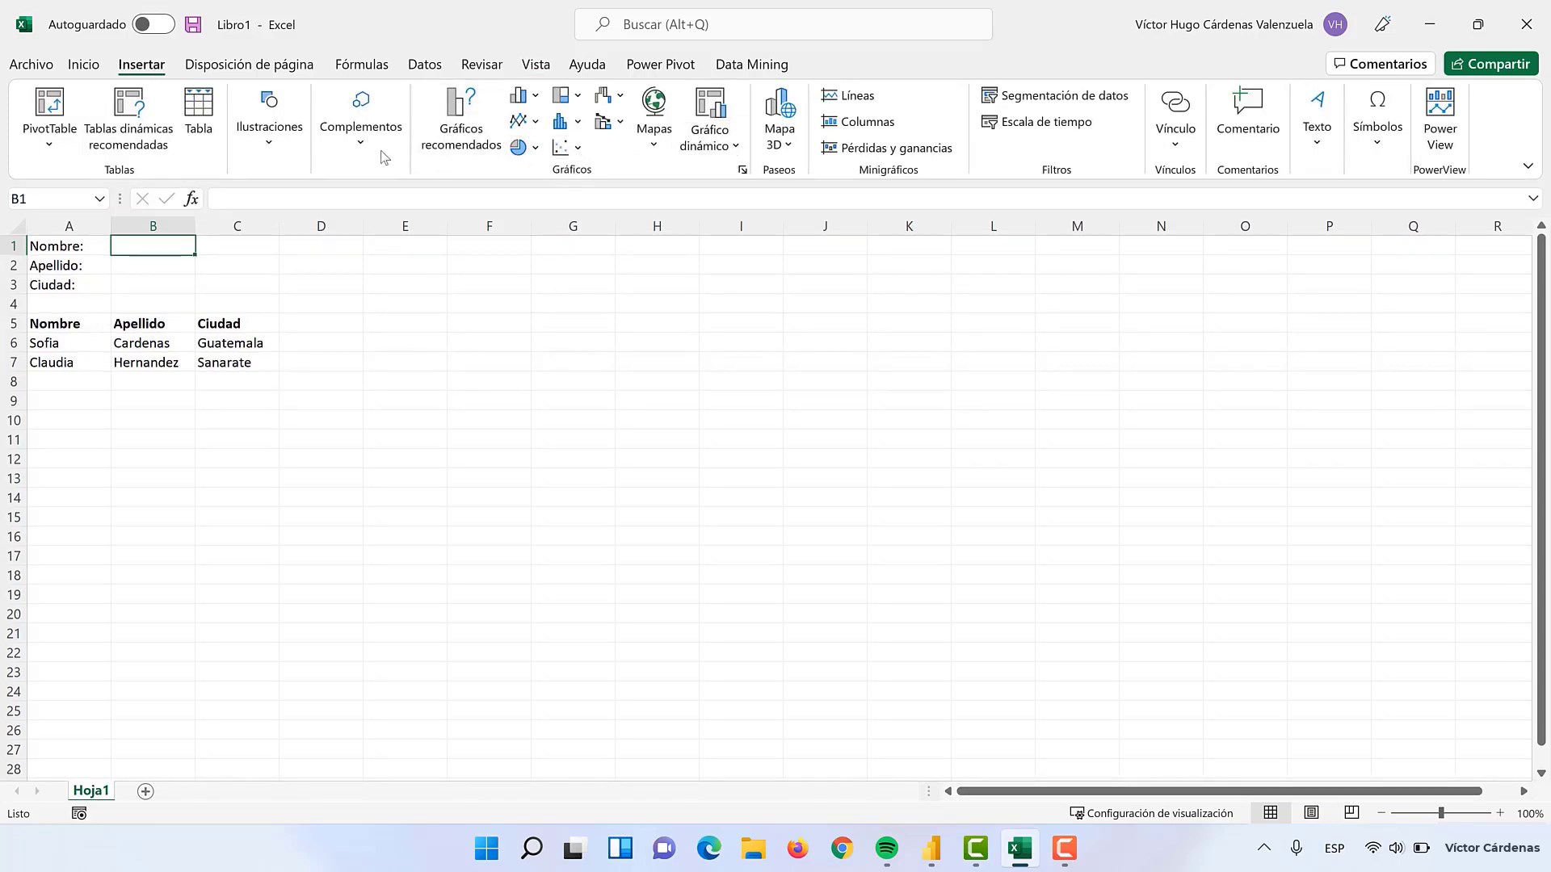
left_click(268, 151)
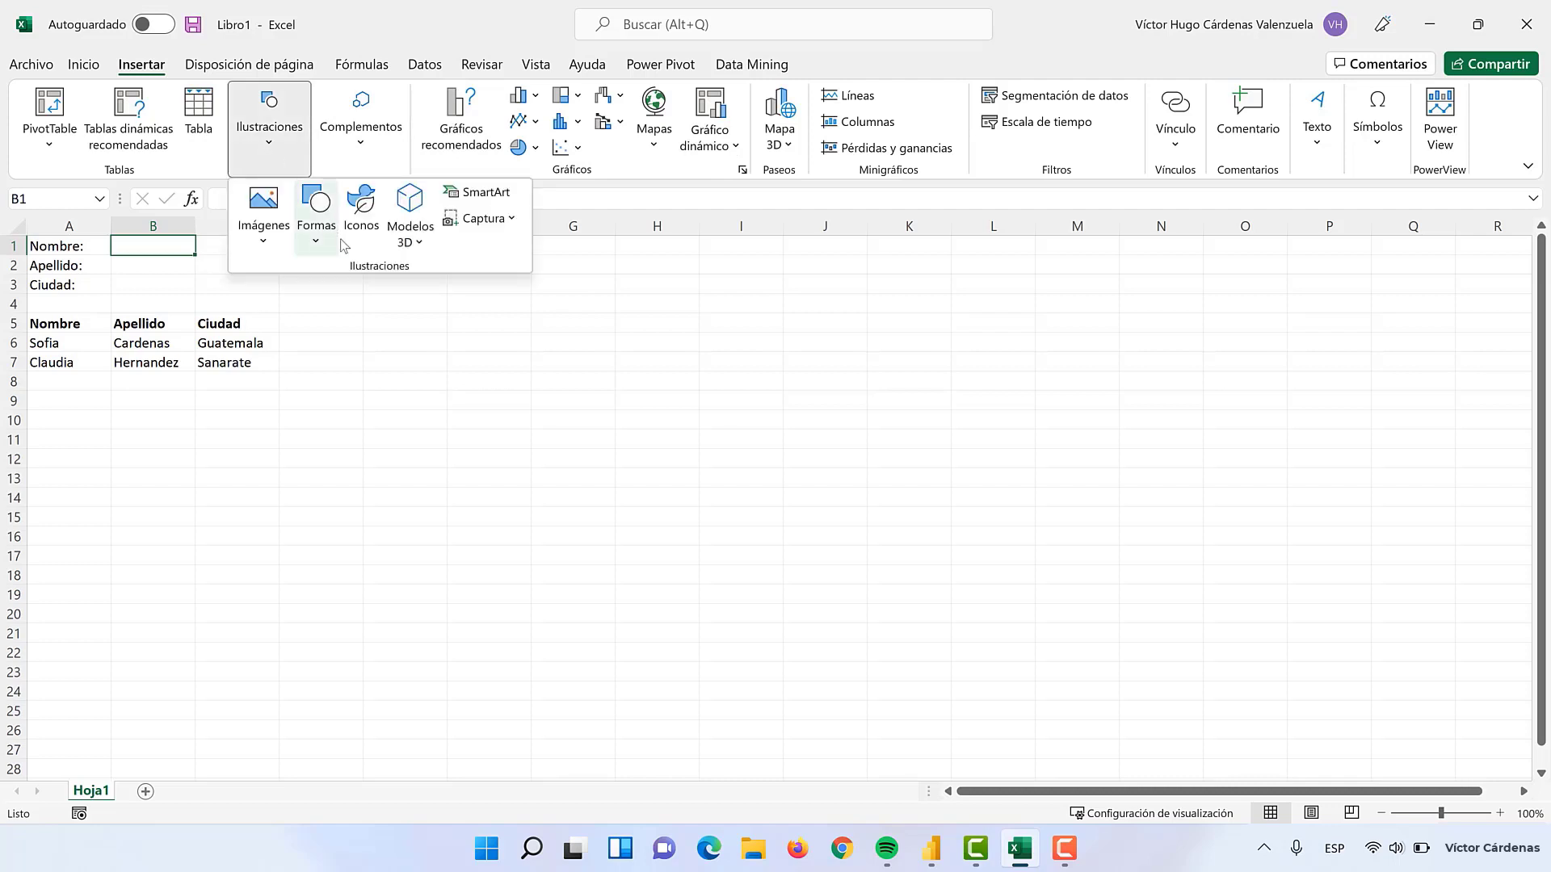
left_click(316, 243)
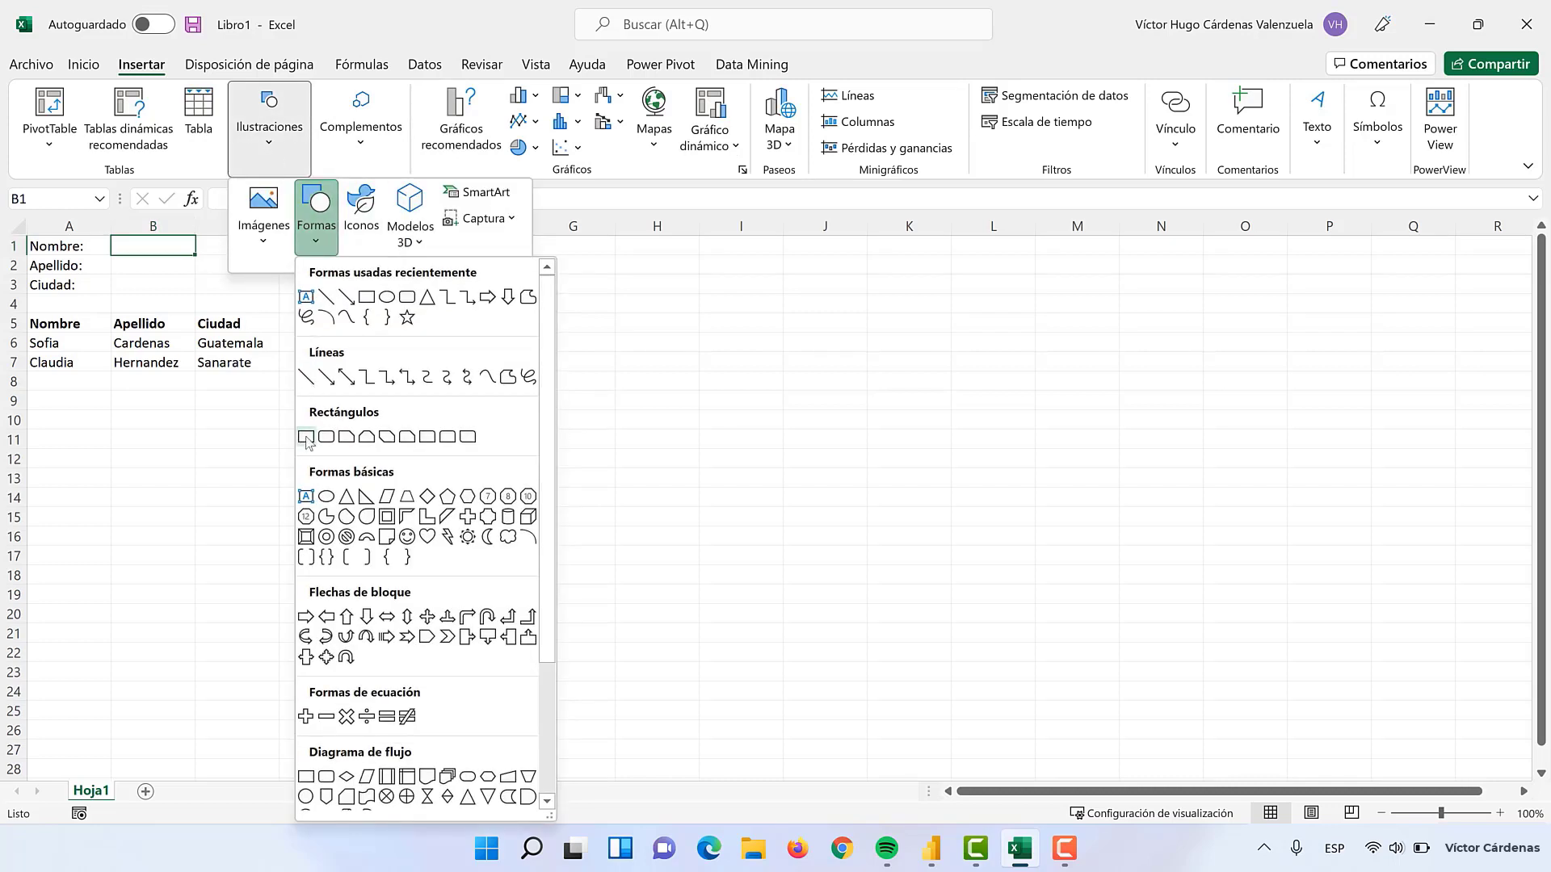
left_click(306, 436)
left_click_drag(214, 262, 346, 310)
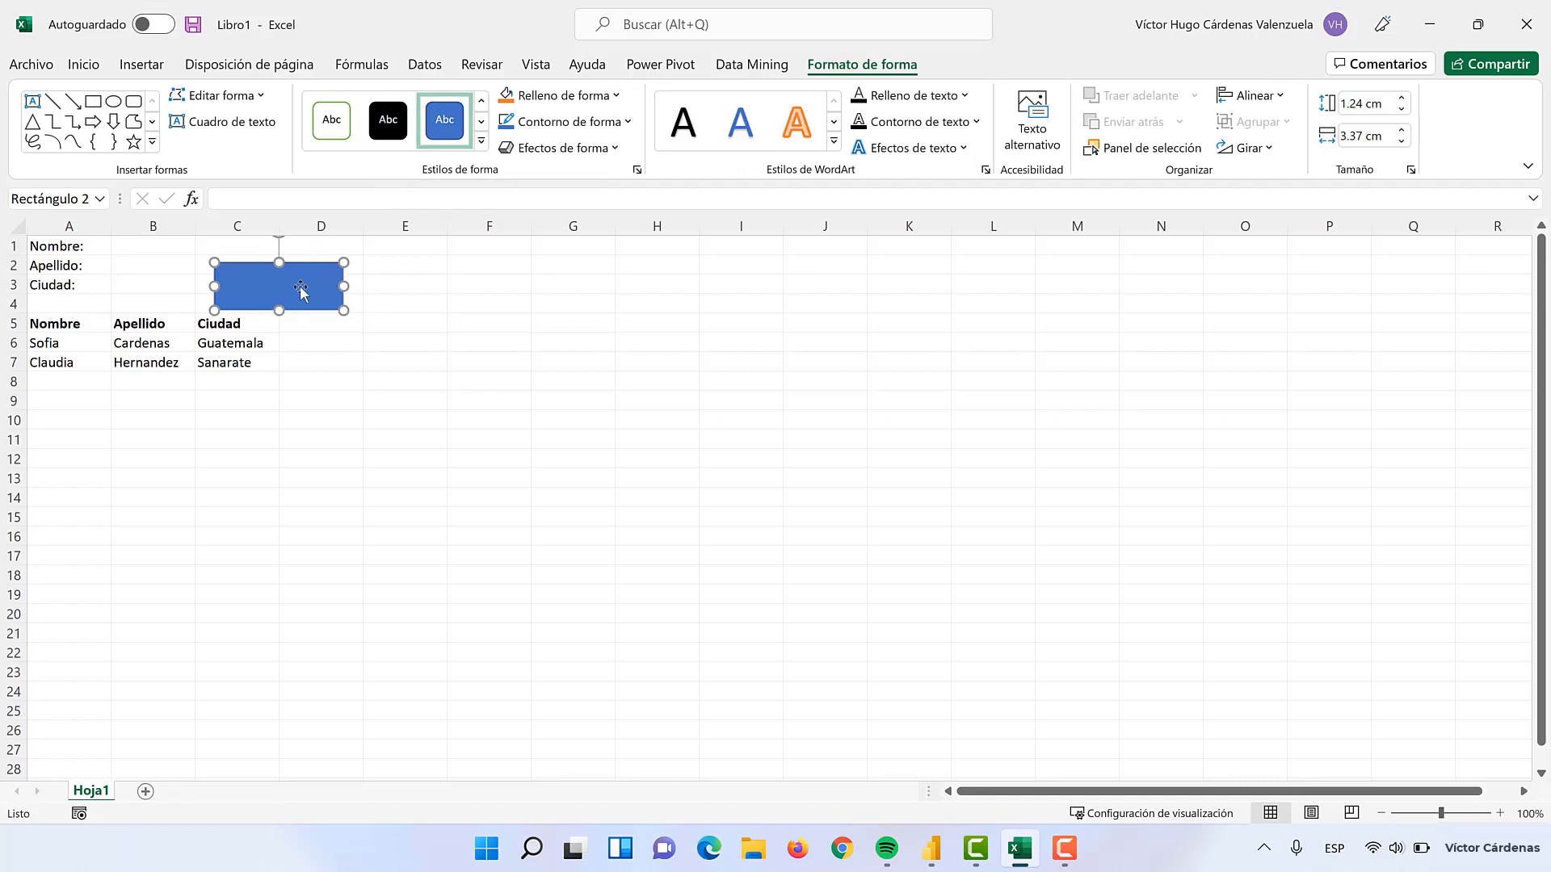
type("A")
type("gre")
type("gar")
left_click_drag(344, 304, 289, 299)
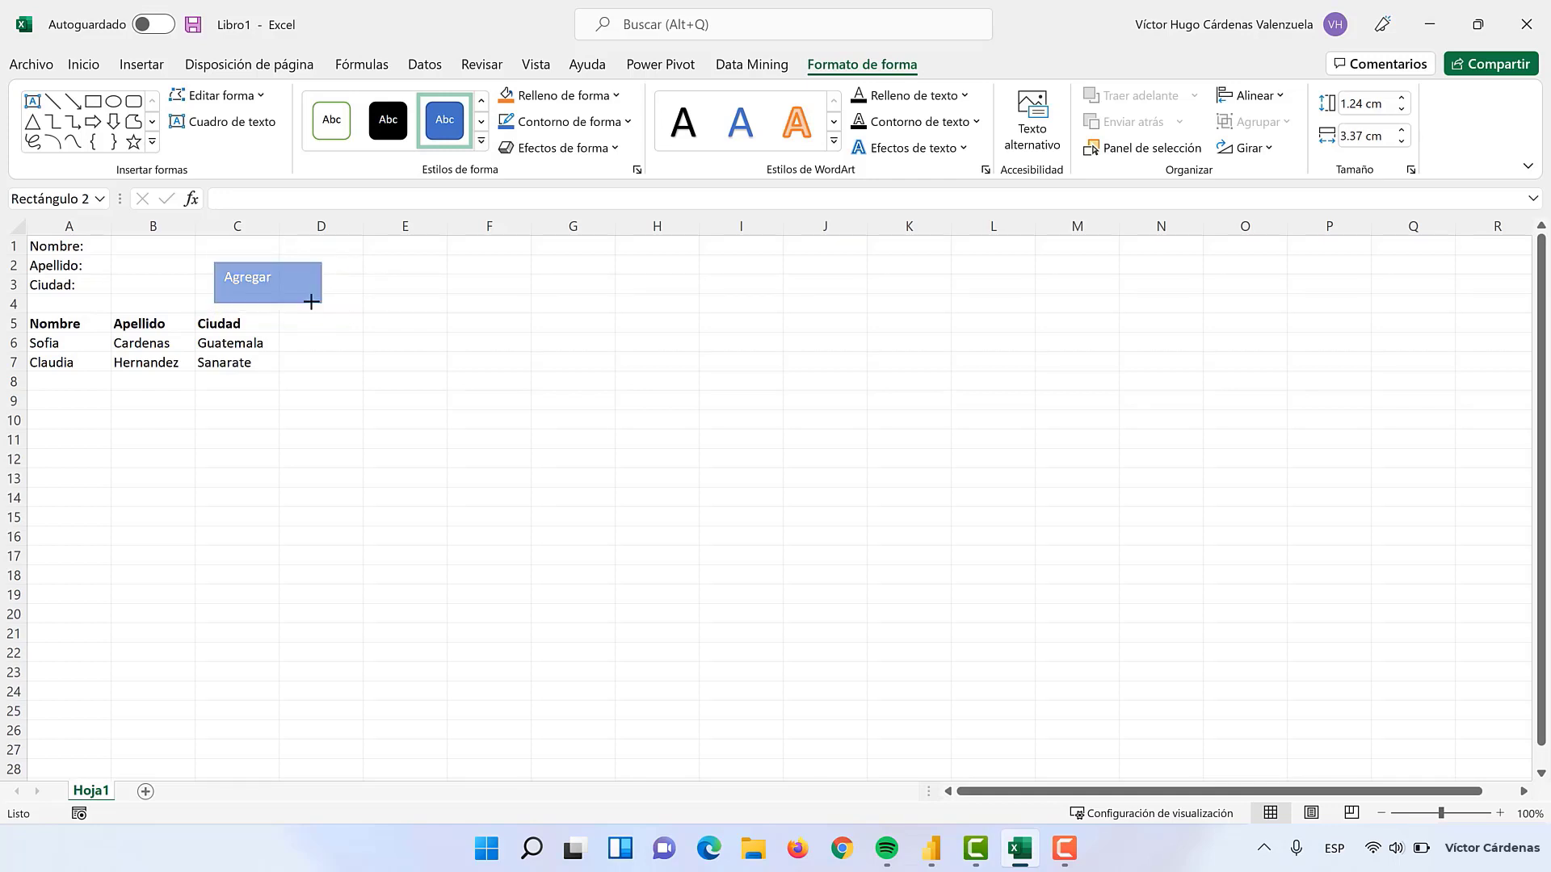
Step: Assign the Insert macro to the Agregar rectangle via Asignar macro
right_click(277, 277)
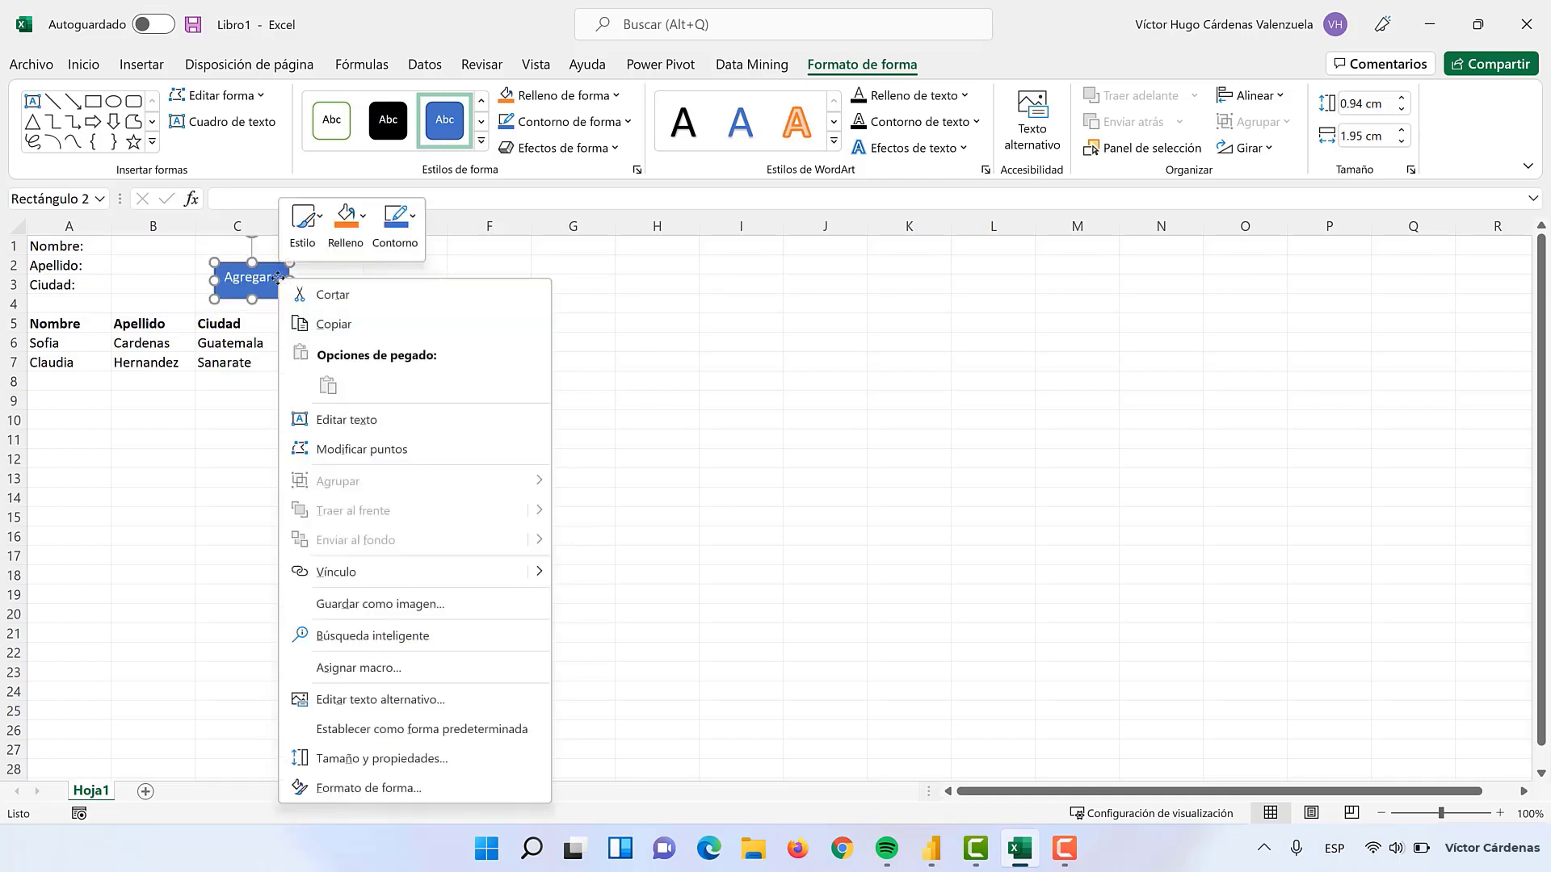
left_click(362, 668)
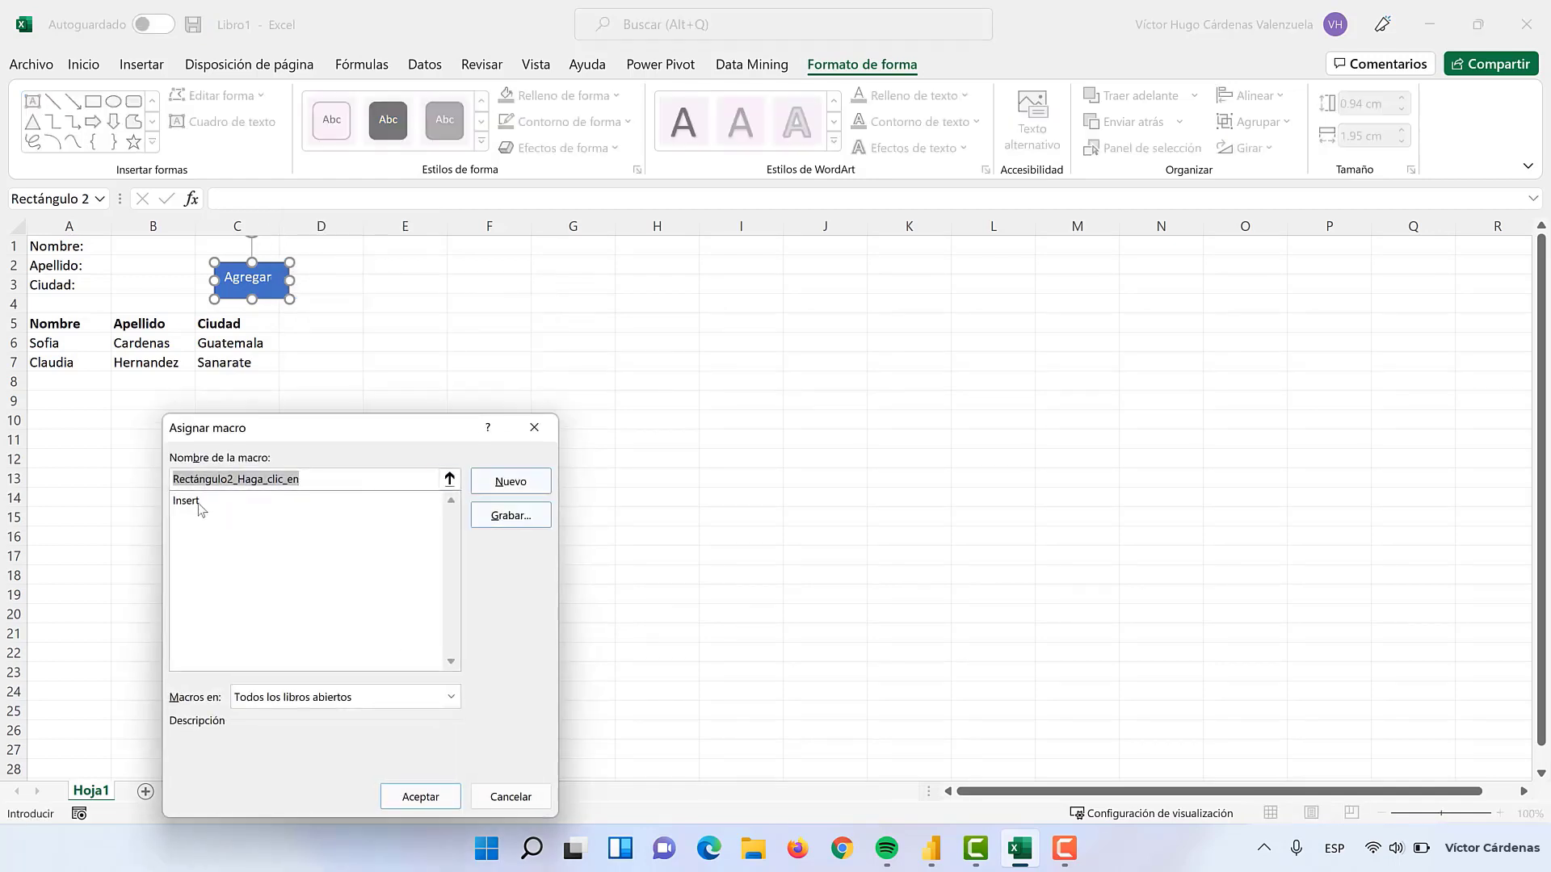
left_click(197, 502)
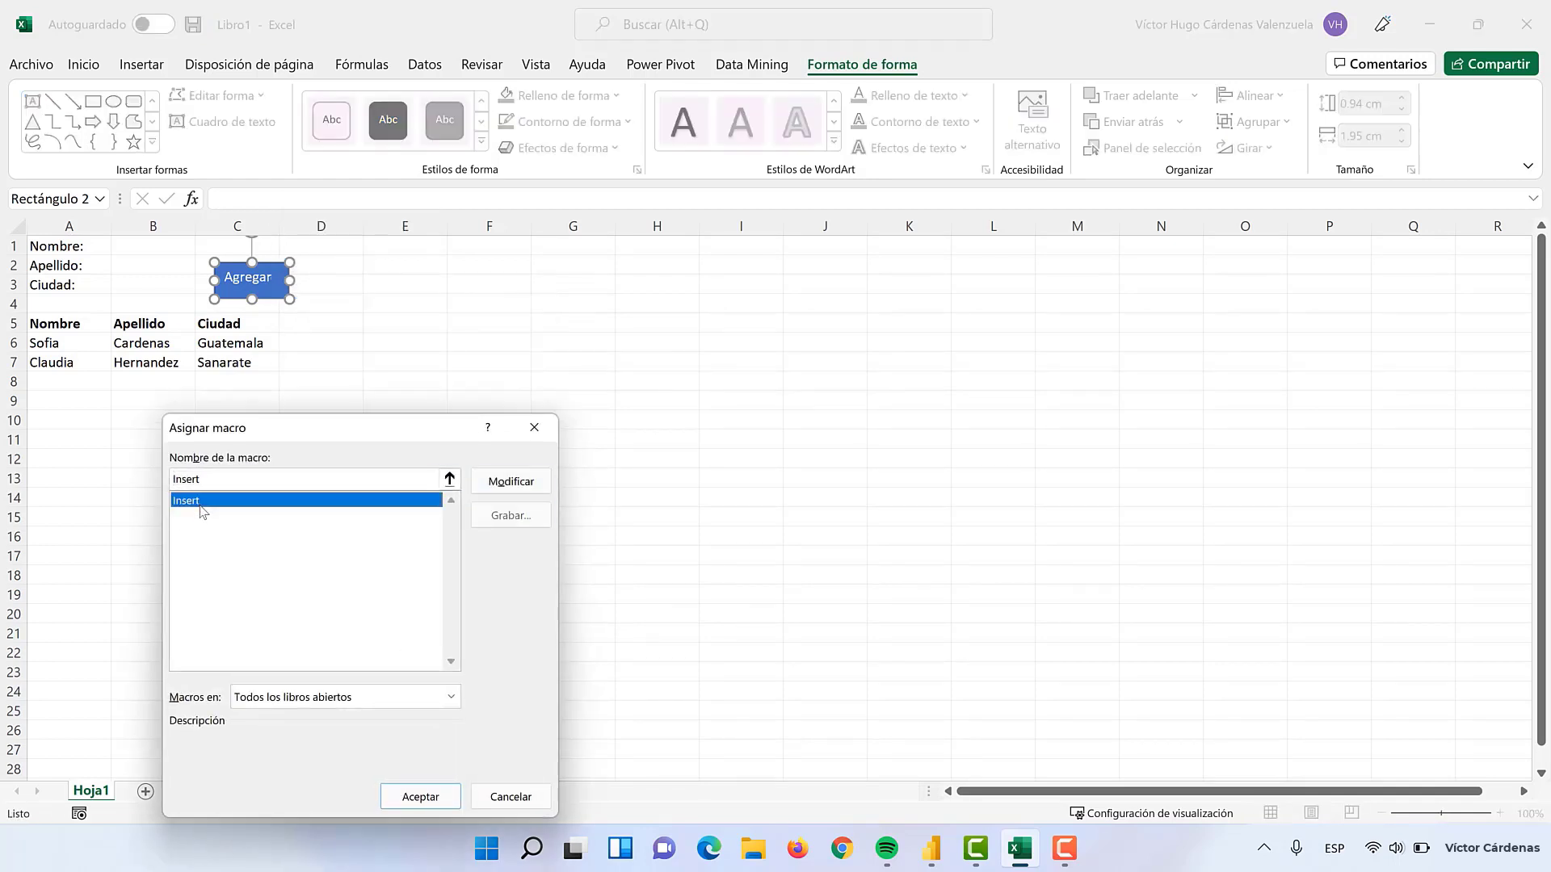
left_click(440, 799)
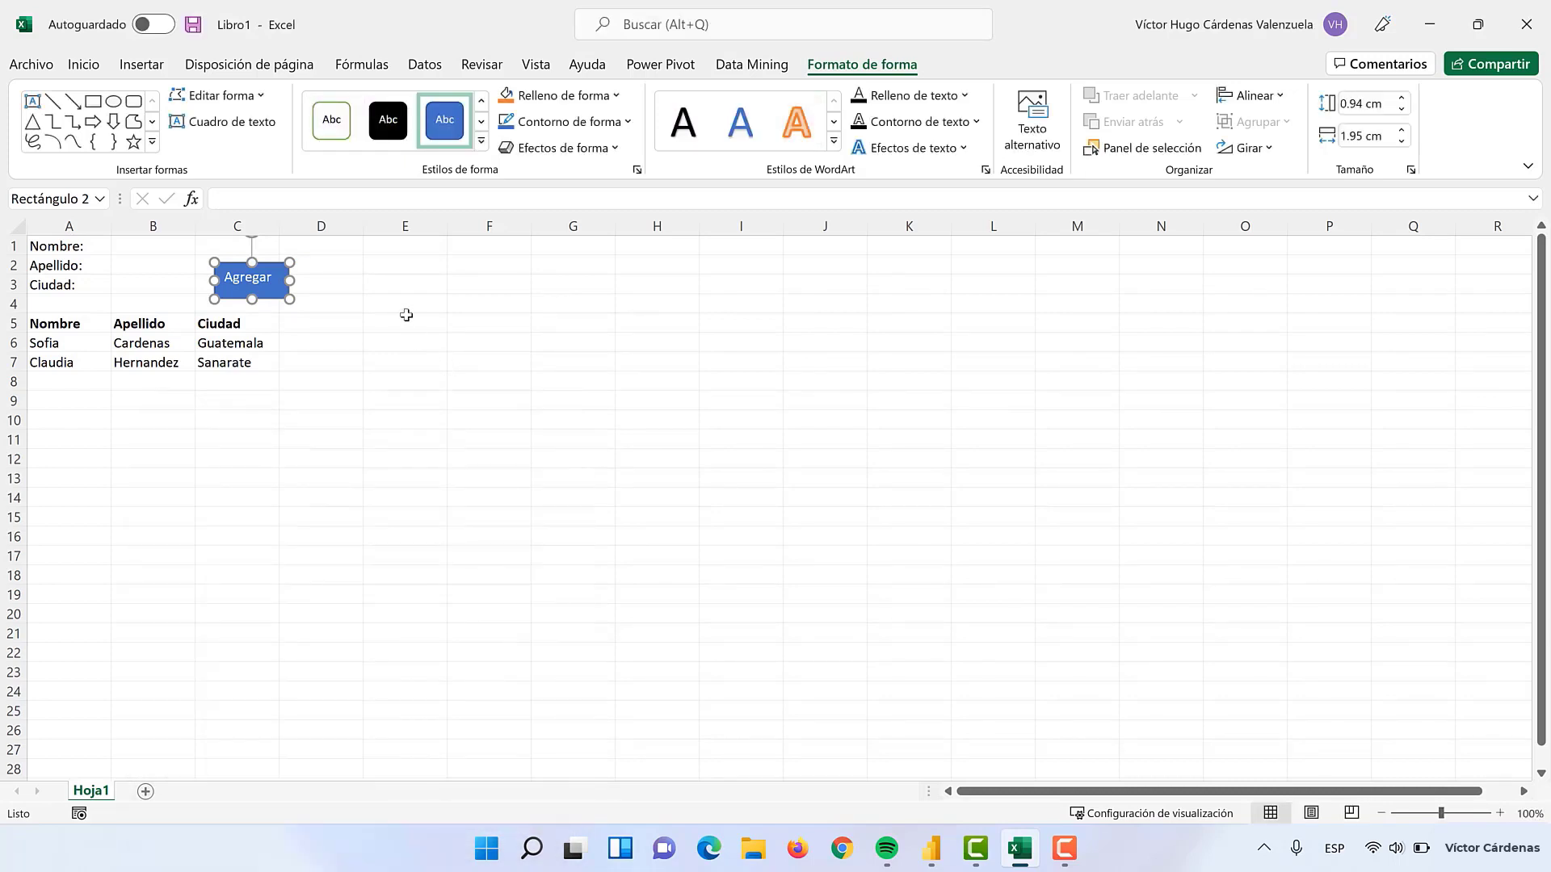
left_click(374, 307)
Step: Enter a new sample name and surname with city Zacapa, then click the Agregar button
left_click(139, 247)
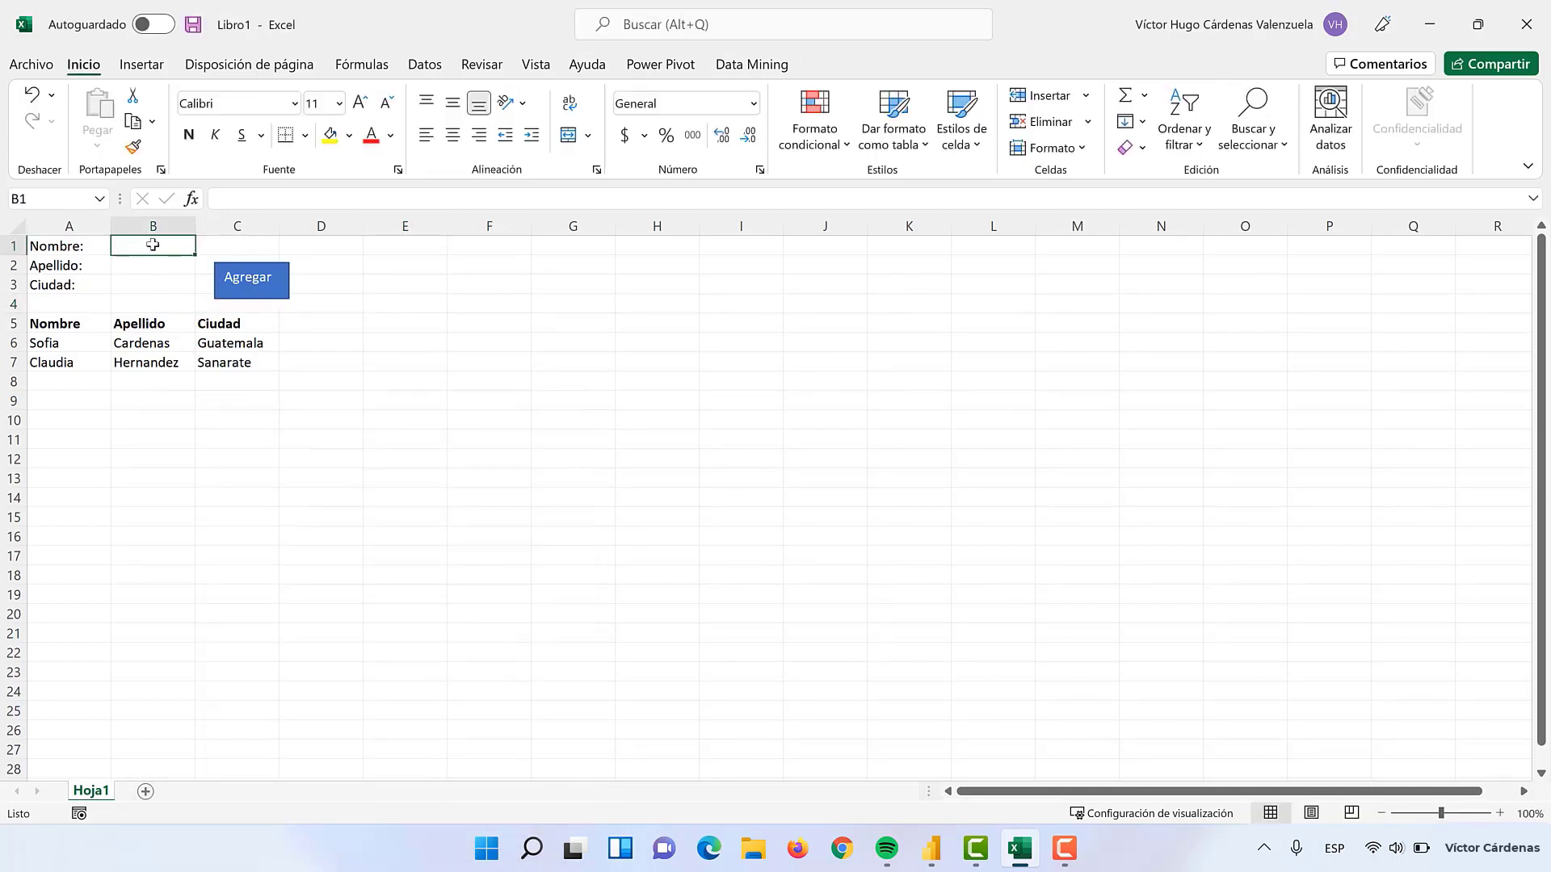
type("V")
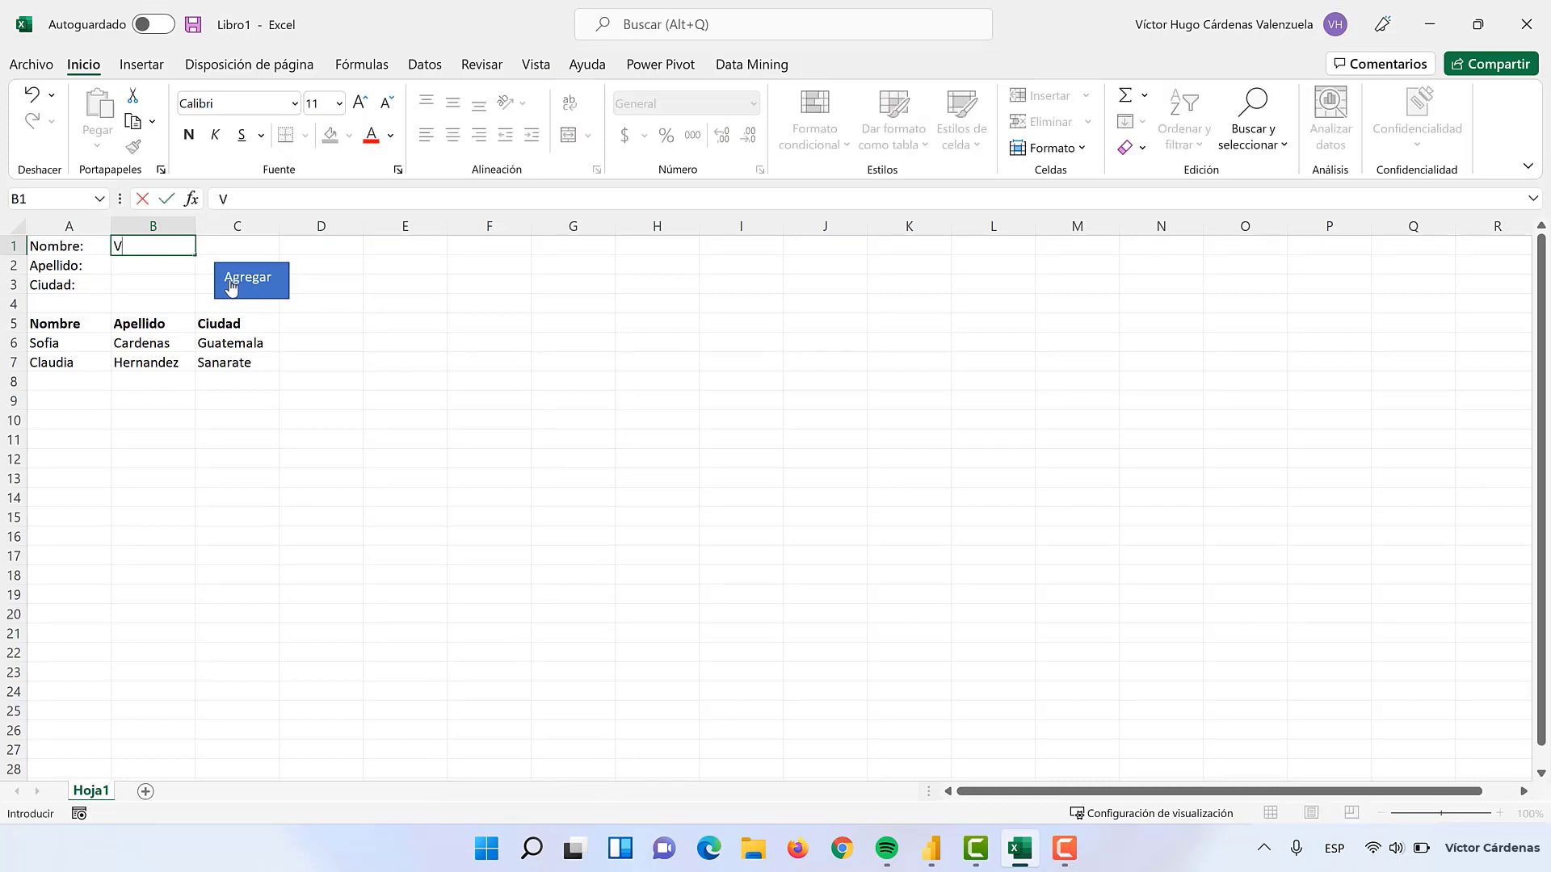
type("ictor")
key("Tab")
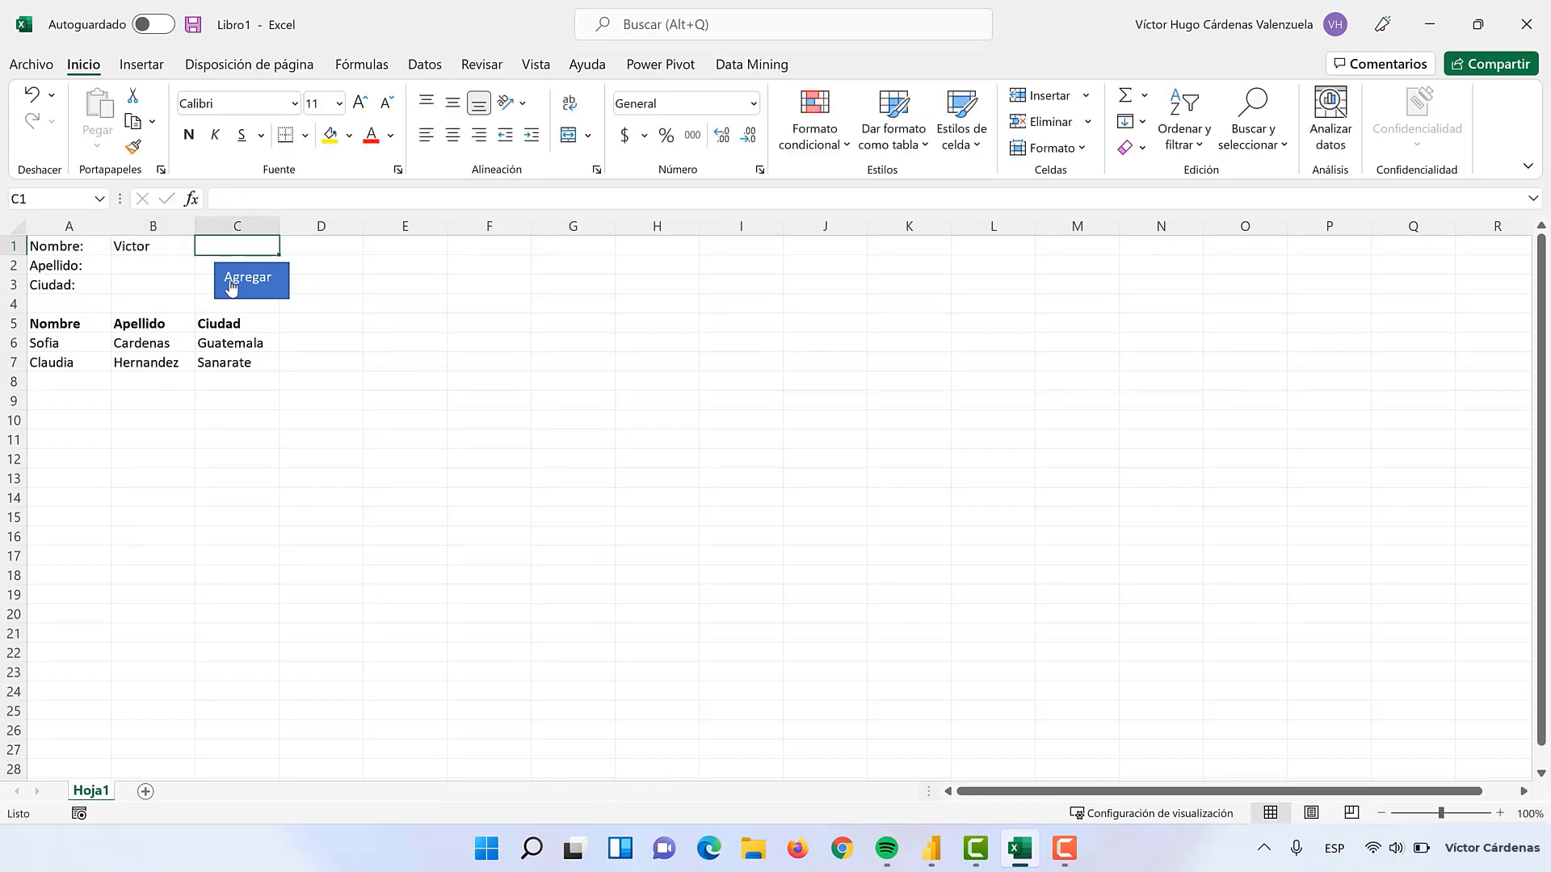
key("Return")
type("Car")
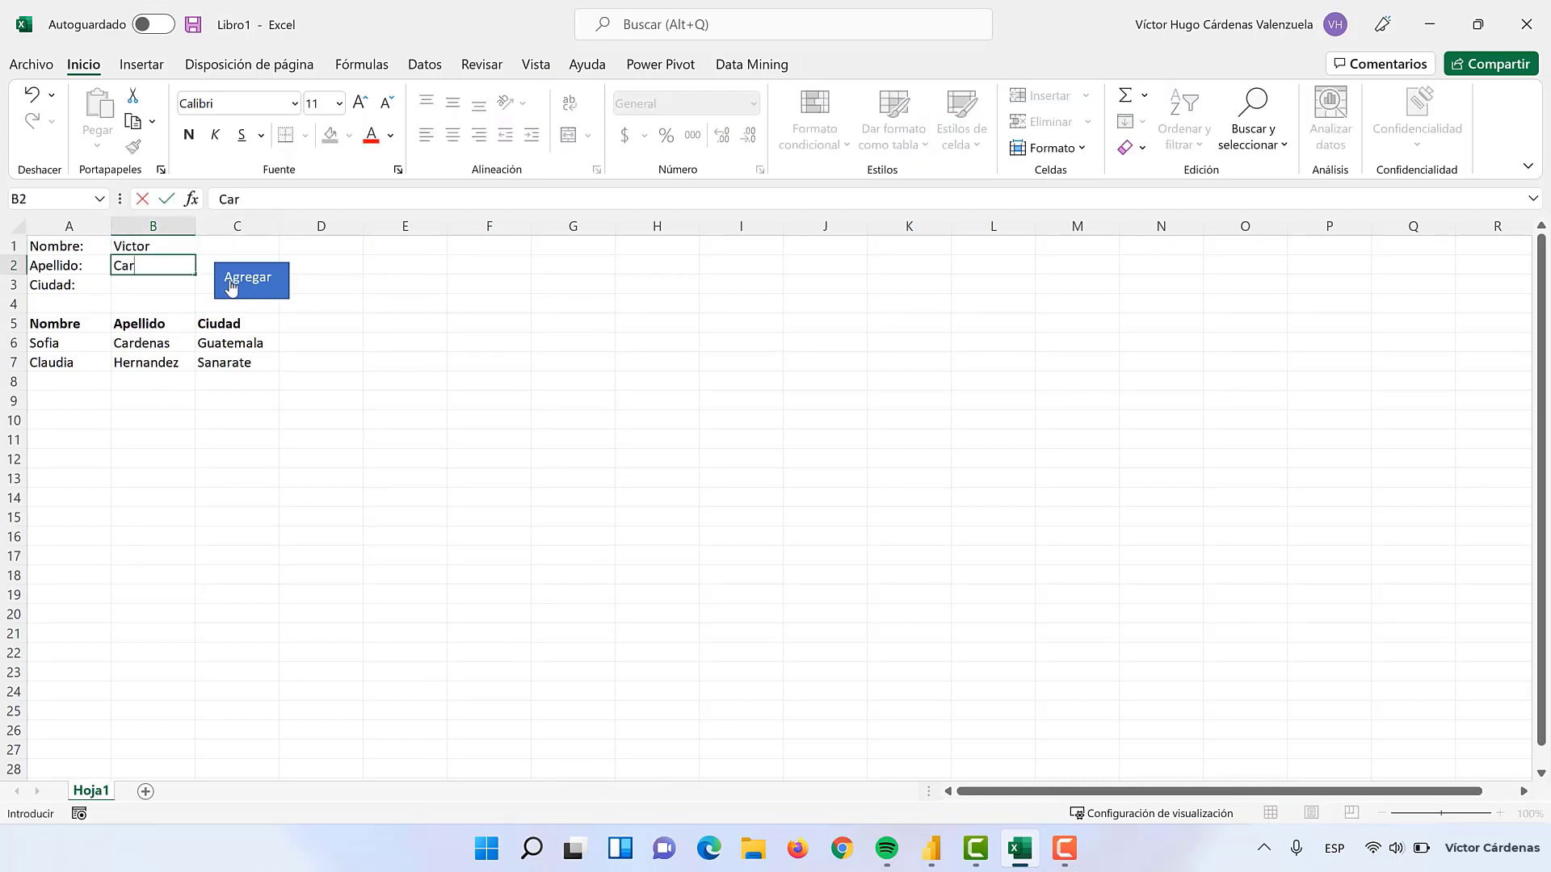
type("denas")
key("Return")
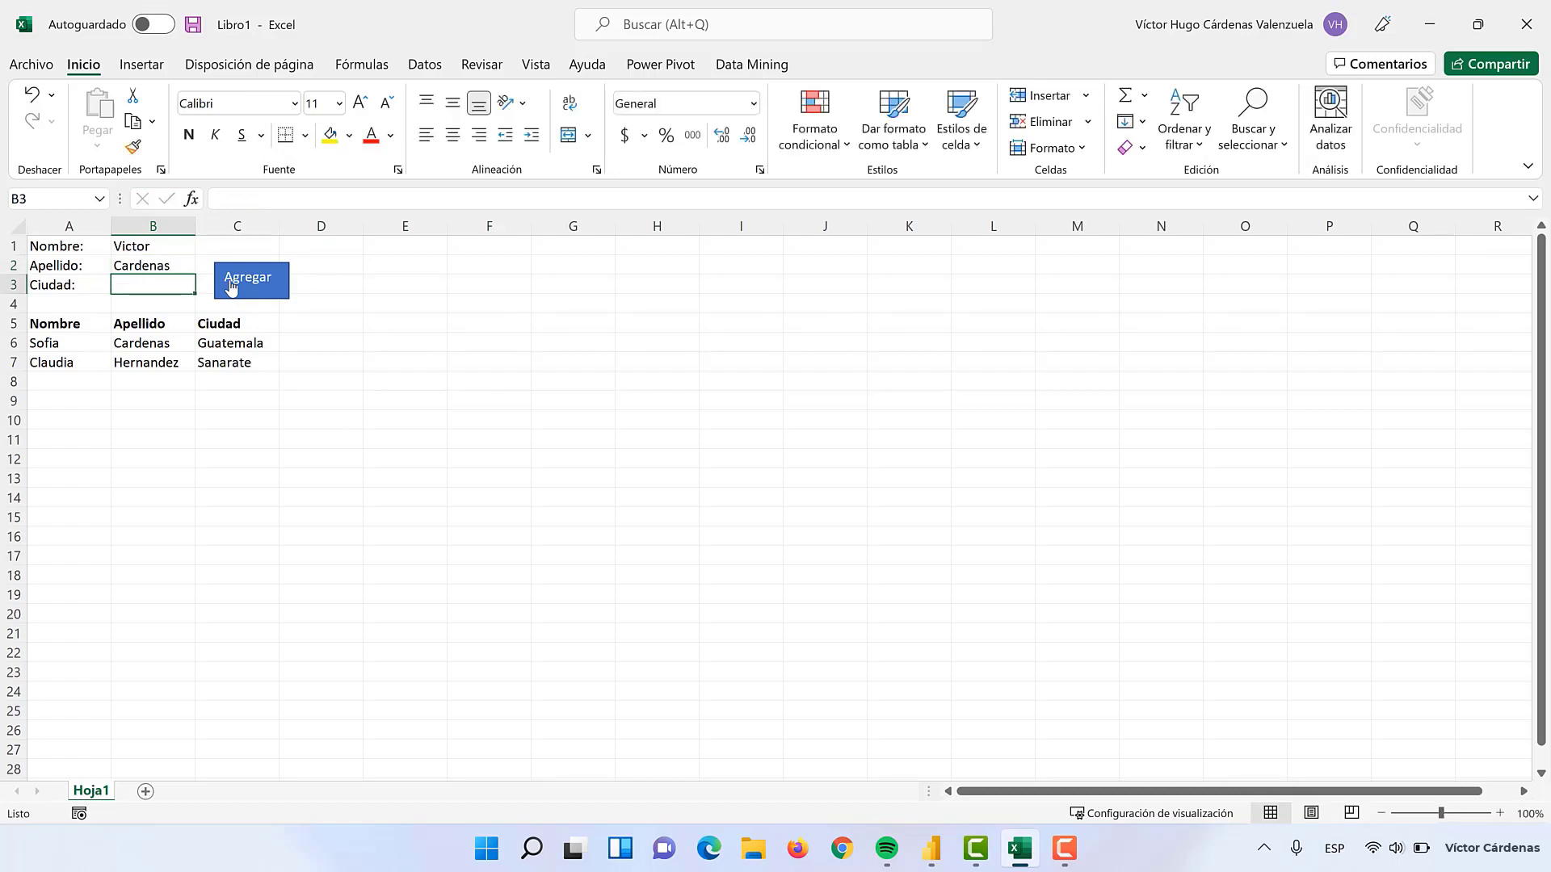
type("Zacapa")
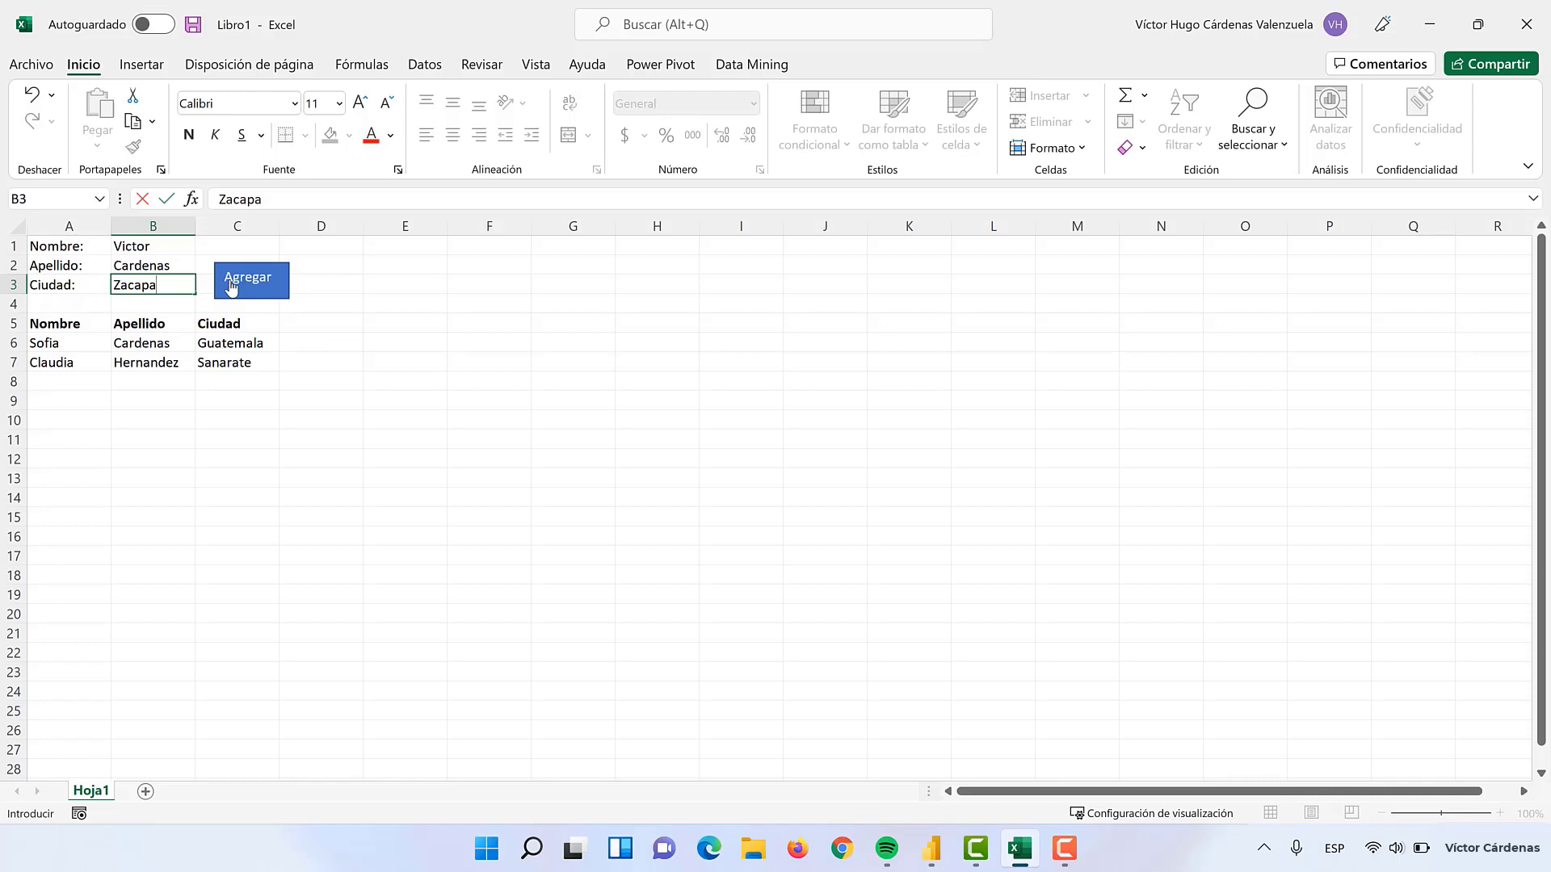
key("Return")
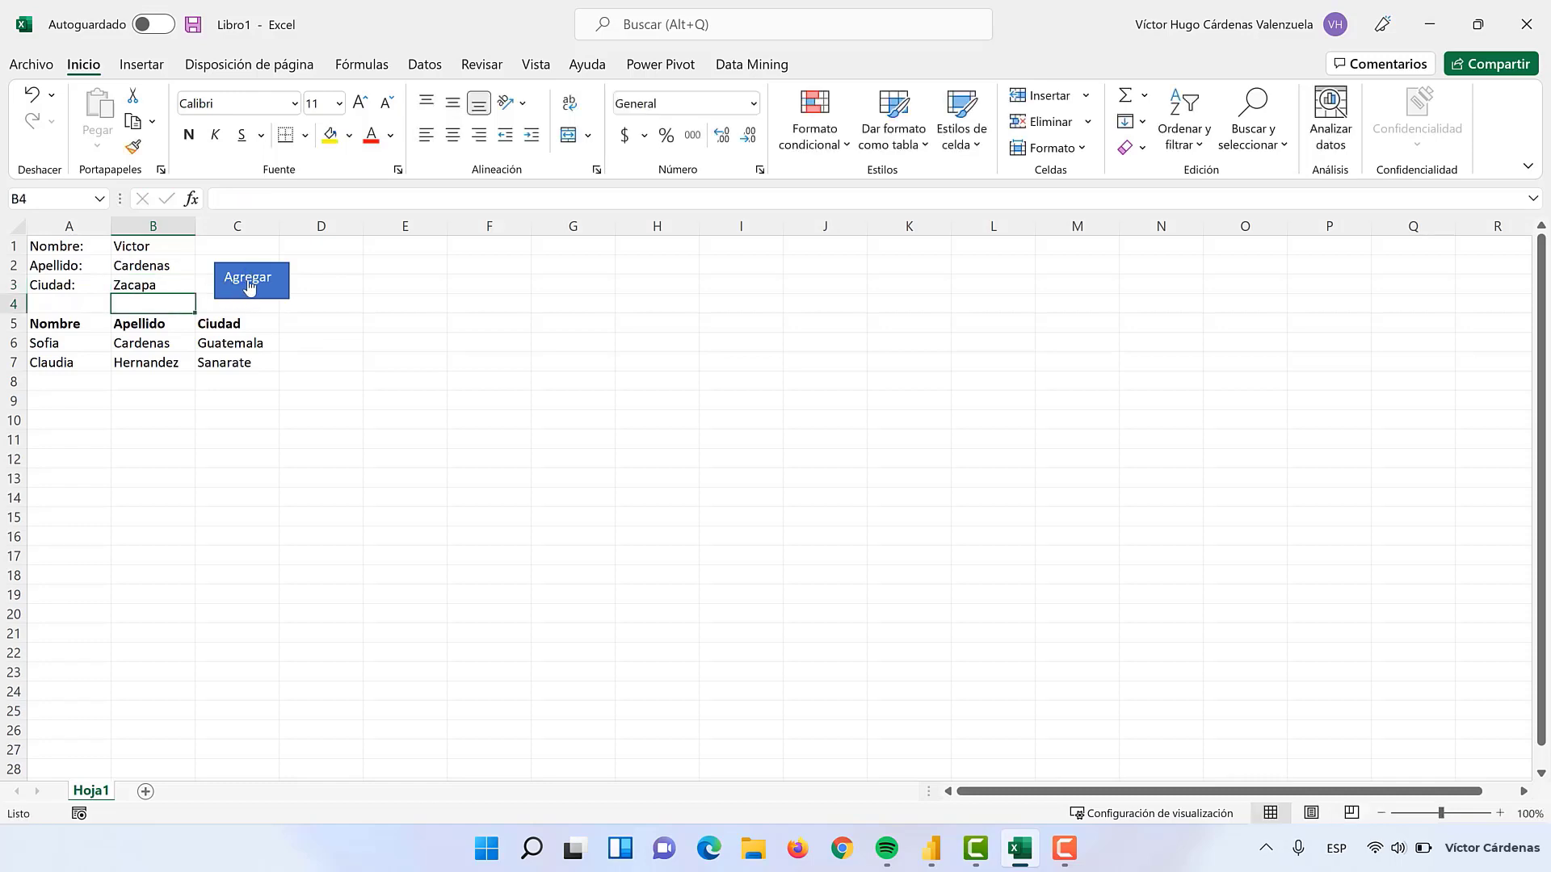
left_click(250, 287)
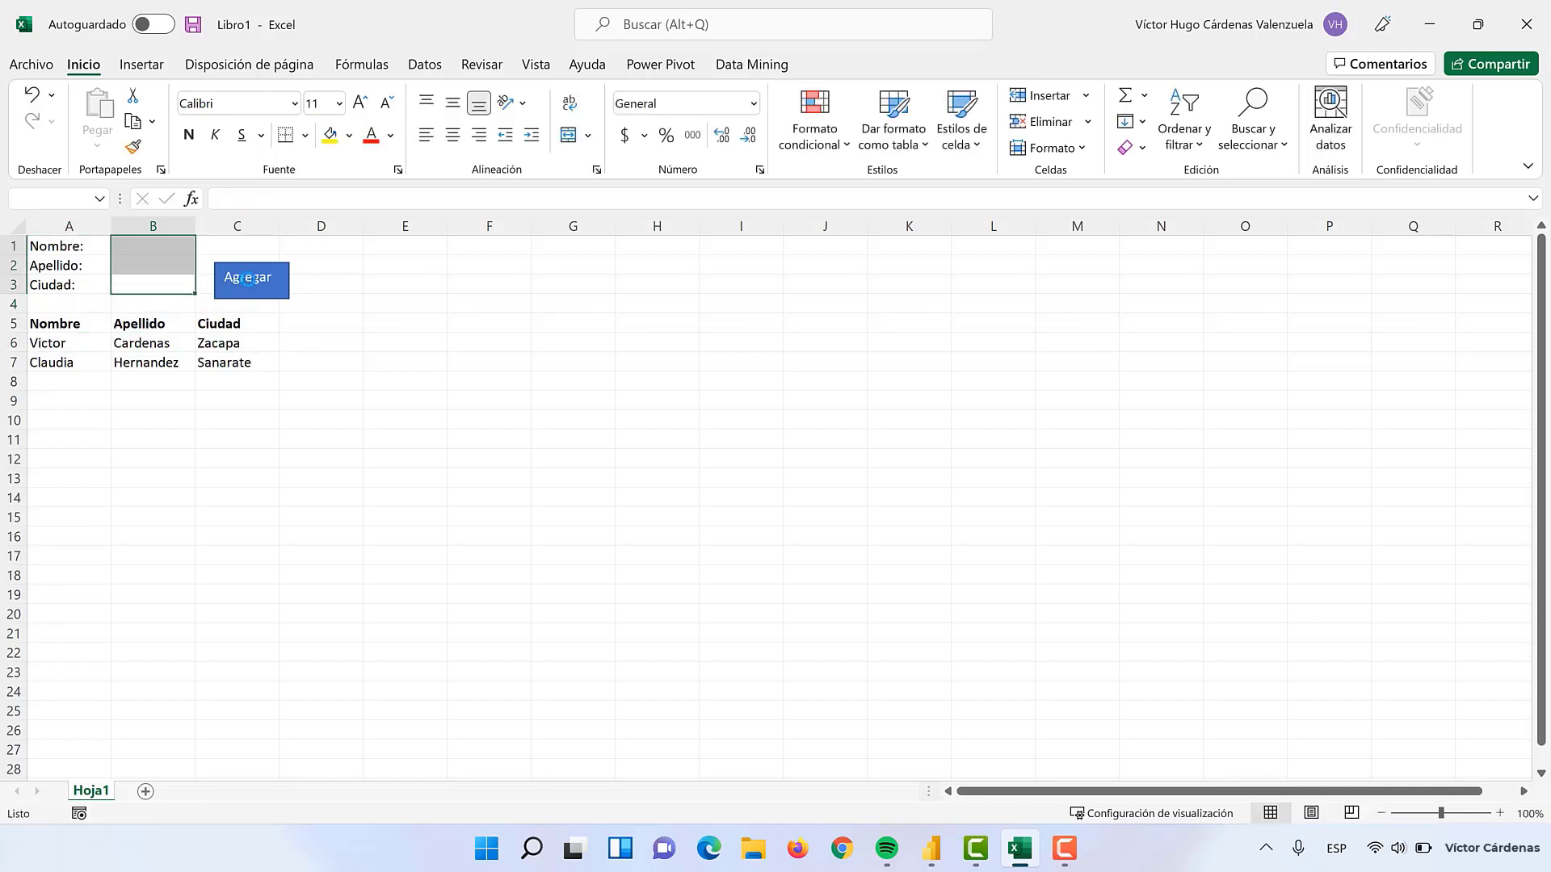